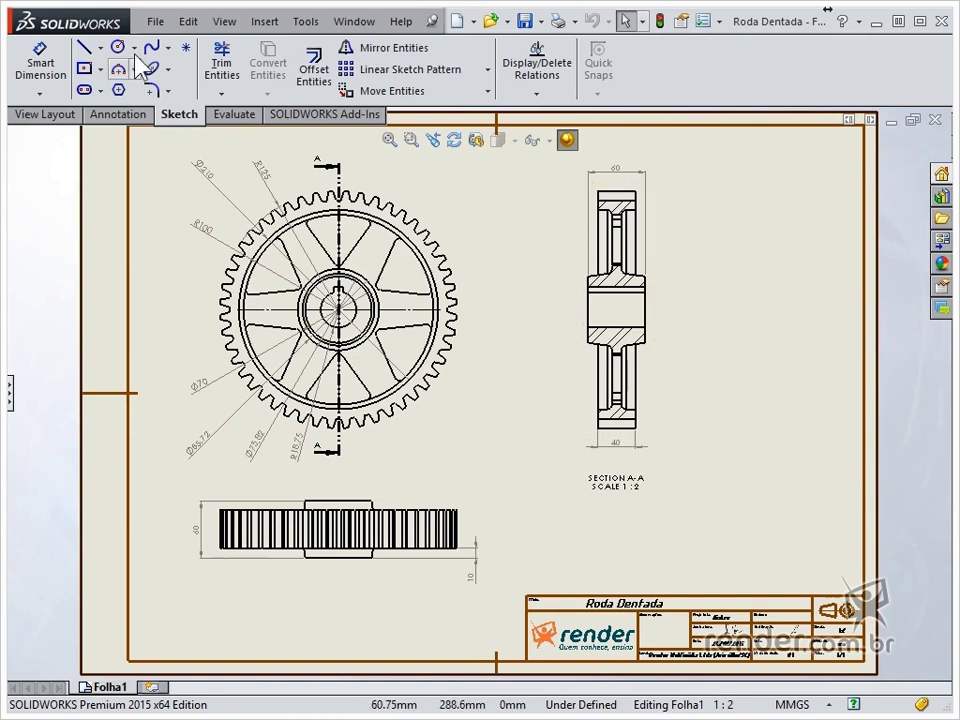
Save the gear drawing as Roda Dentada.DWG with the Dwg (*.dwg) file type.
{"action": "left_click", "coordinate": [153, 24]}
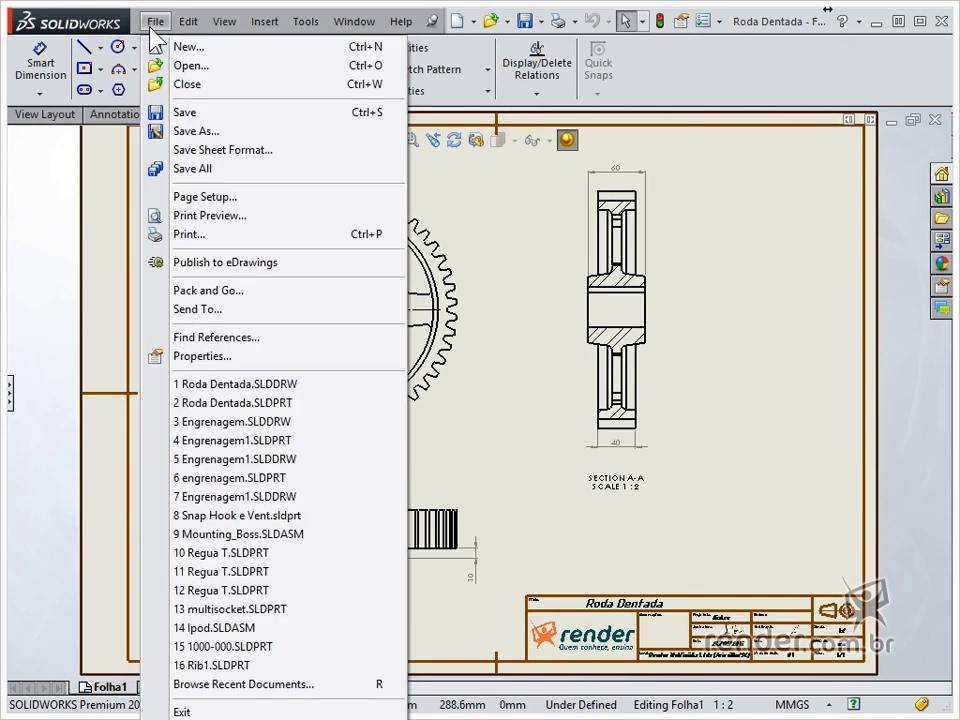
{"action": "left_click", "coordinate": [195, 131]}
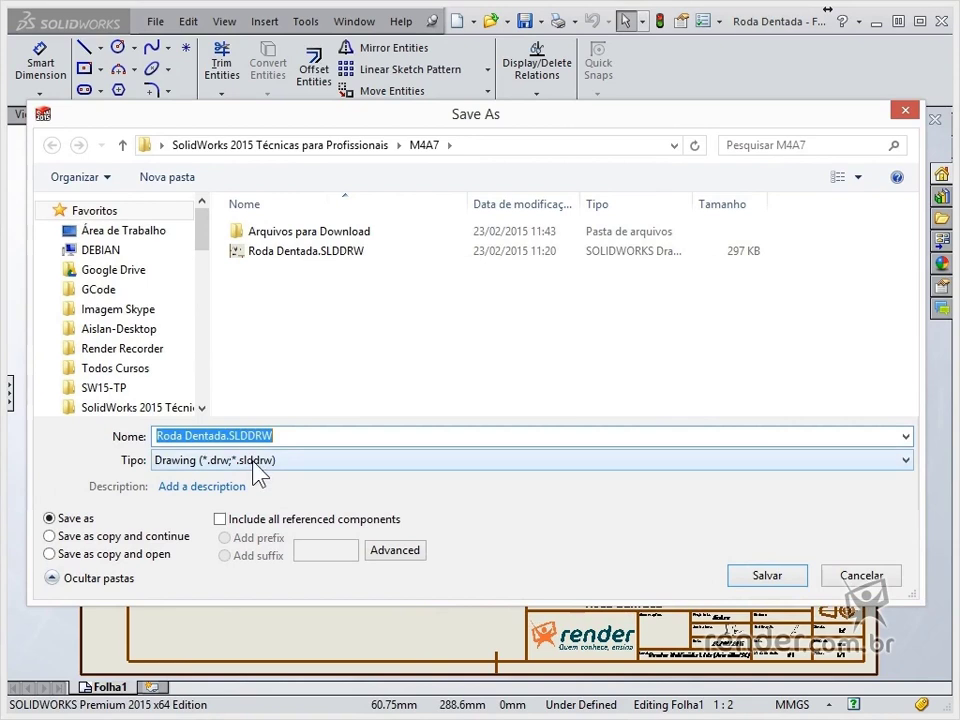
{"action": "left_click", "coordinate": [257, 462]}
{"action": "left_click", "coordinate": [231, 536]}
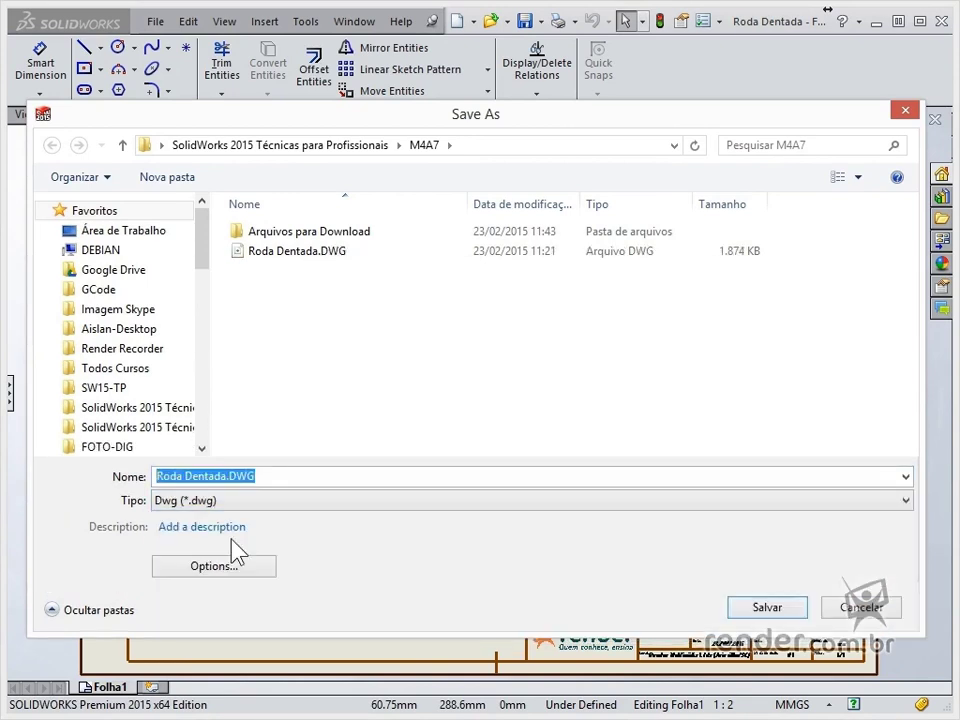
{"action": "left_click", "coordinate": [779, 619]}
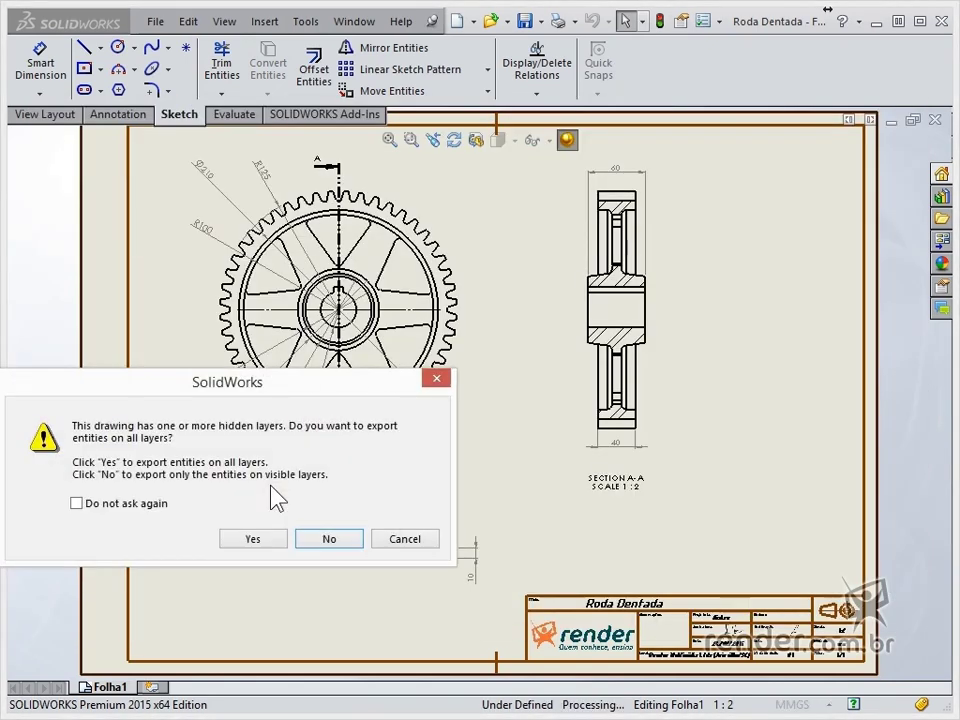
Confirm the hidden-layers prompt and import Roda Dentada.DWG into a new part as a 2D sketch.
{"action": "left_click", "coordinate": [330, 540]}
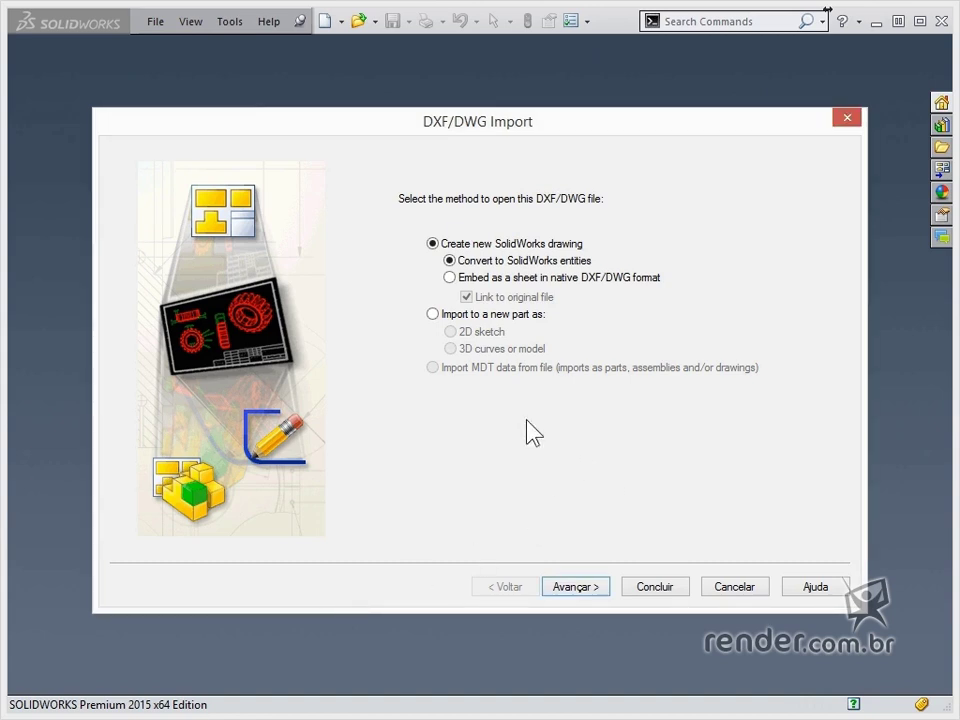
{"action": "left_click", "coordinate": [473, 316]}
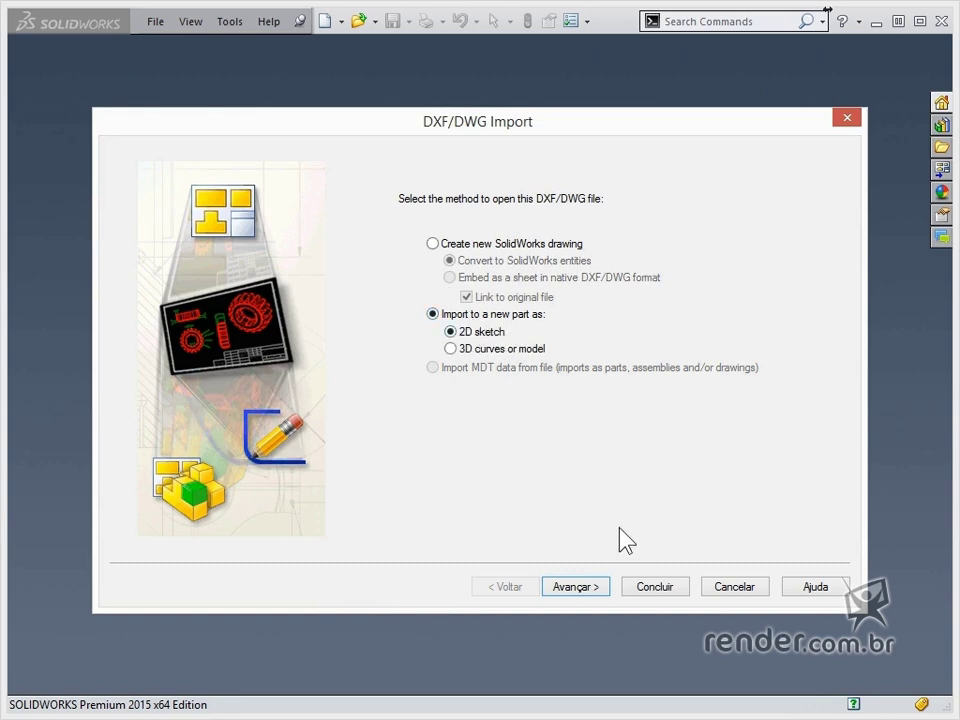
{"action": "left_click", "coordinate": [592, 586]}
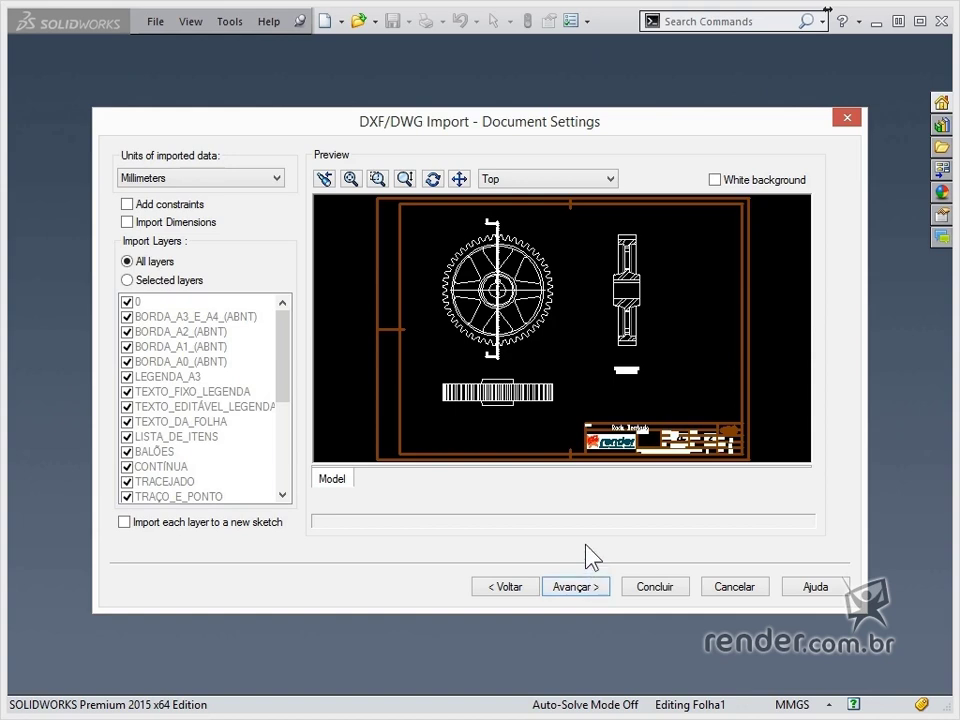
Keep Millimeters as the import unit, with constraints and dimensions left unchecked.
{"action": "left_click", "coordinate": [272, 181]}
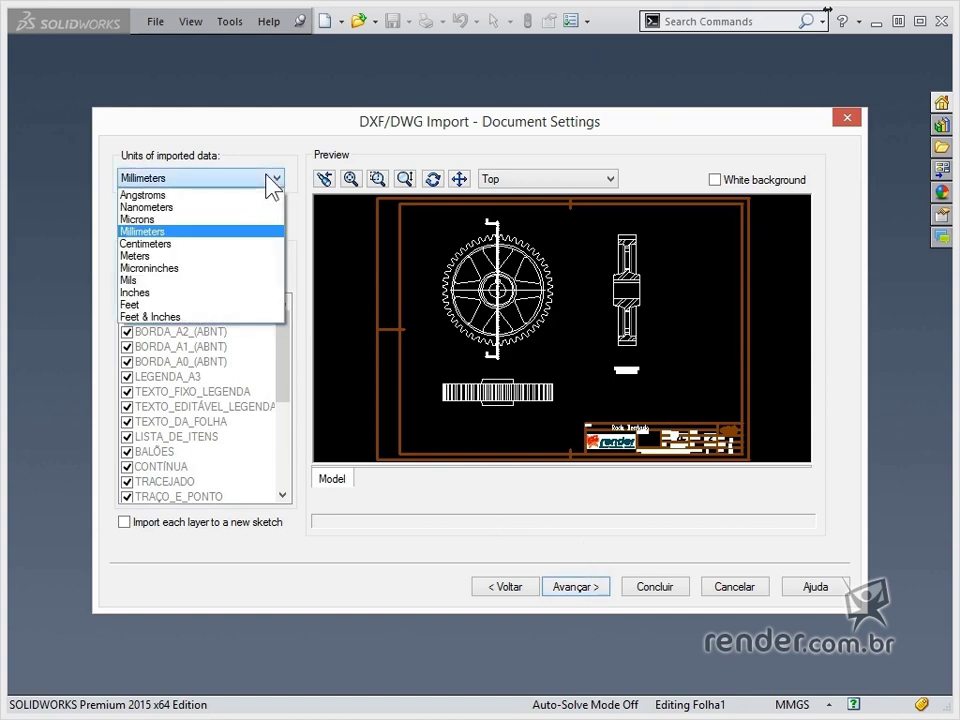
{"action": "left_click", "coordinate": [307, 440]}
{"action": "left_click", "coordinate": [128, 205]}
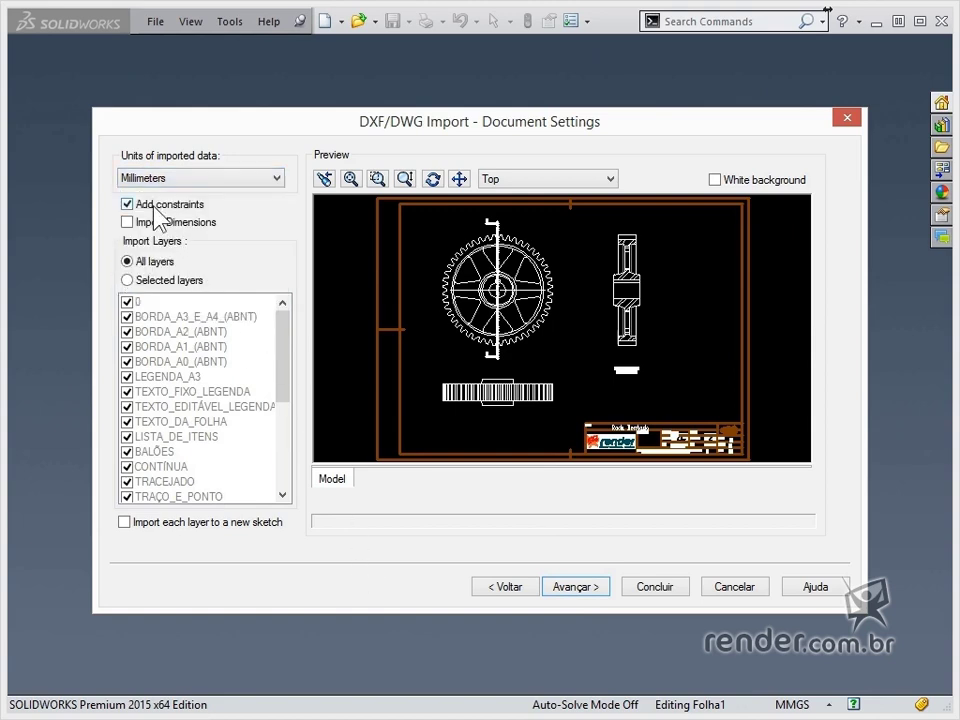
{"action": "left_click", "coordinate": [155, 207]}
{"action": "left_click", "coordinate": [156, 222]}
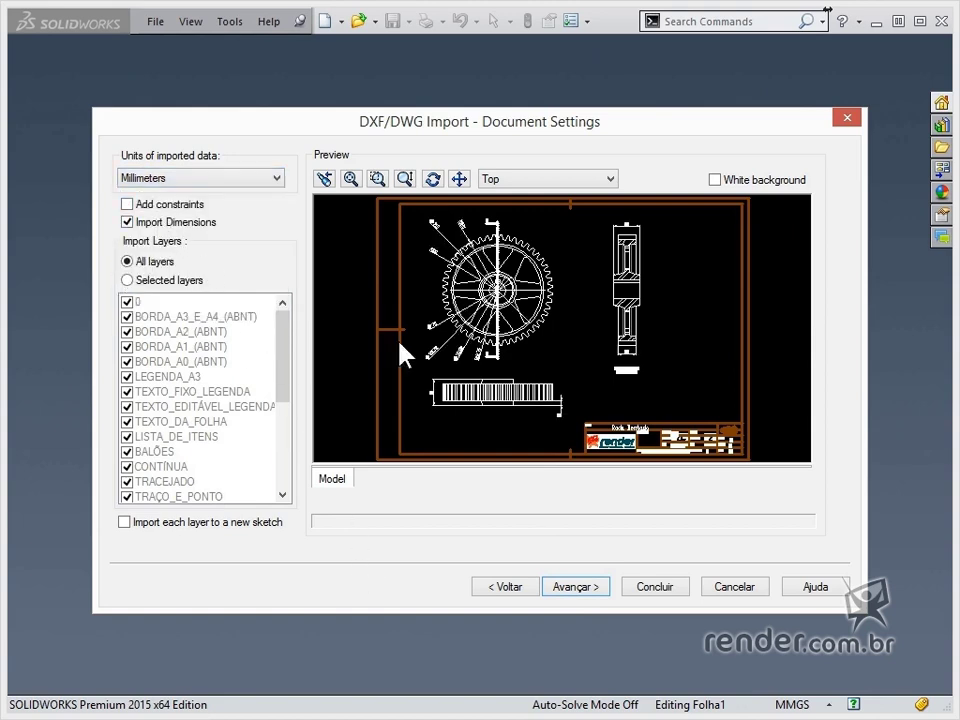
{"action": "left_click", "coordinate": [187, 225]}
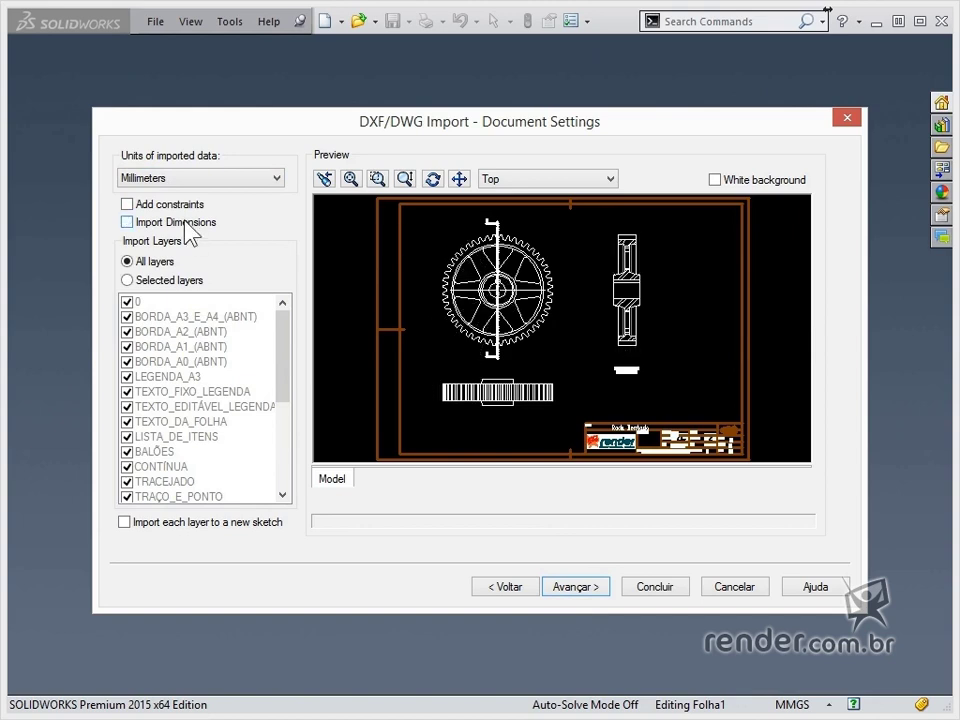
Select All layers for the import and continue to layer mapping.
{"action": "left_click", "coordinate": [160, 278]}
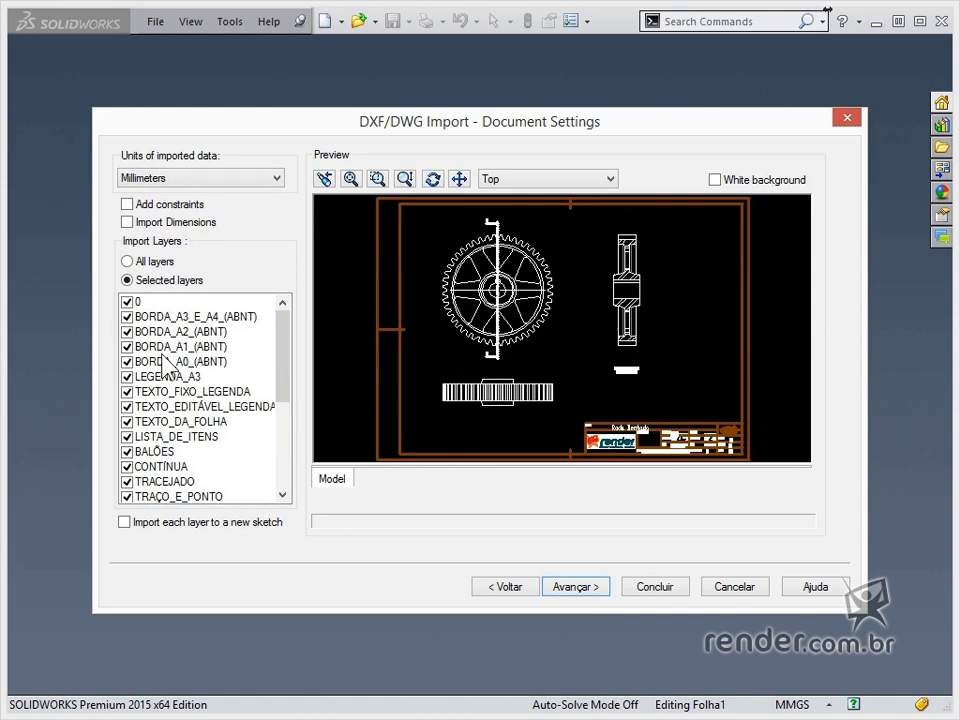
{"action": "left_click", "coordinate": [127, 316]}
{"action": "left_click", "coordinate": [127, 331]}
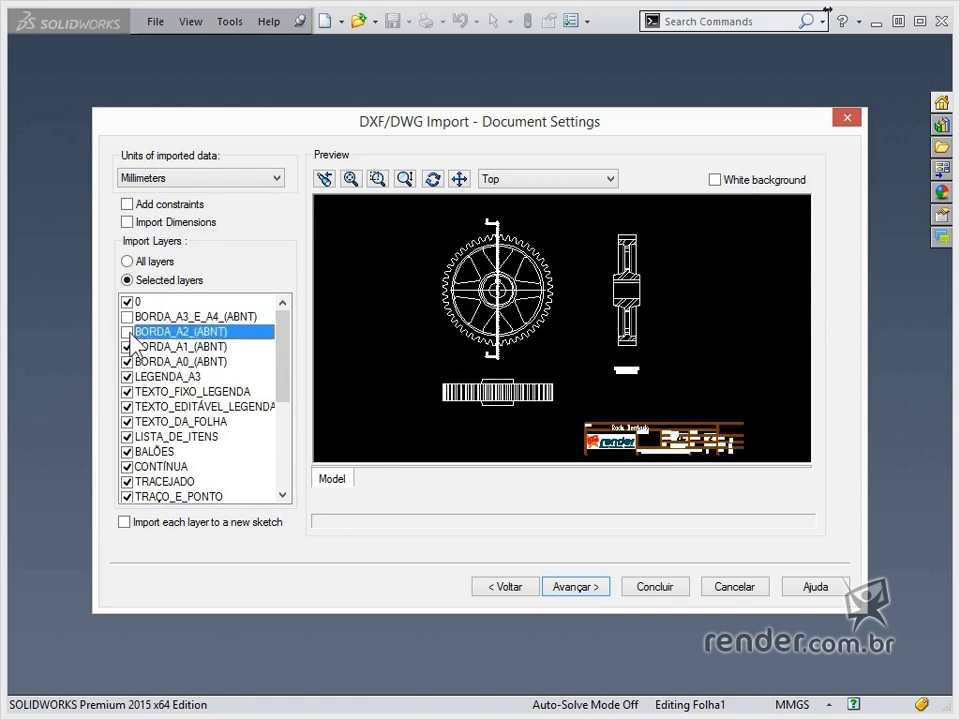
{"action": "left_click", "coordinate": [127, 302]}
{"action": "left_click", "coordinate": [127, 302]}
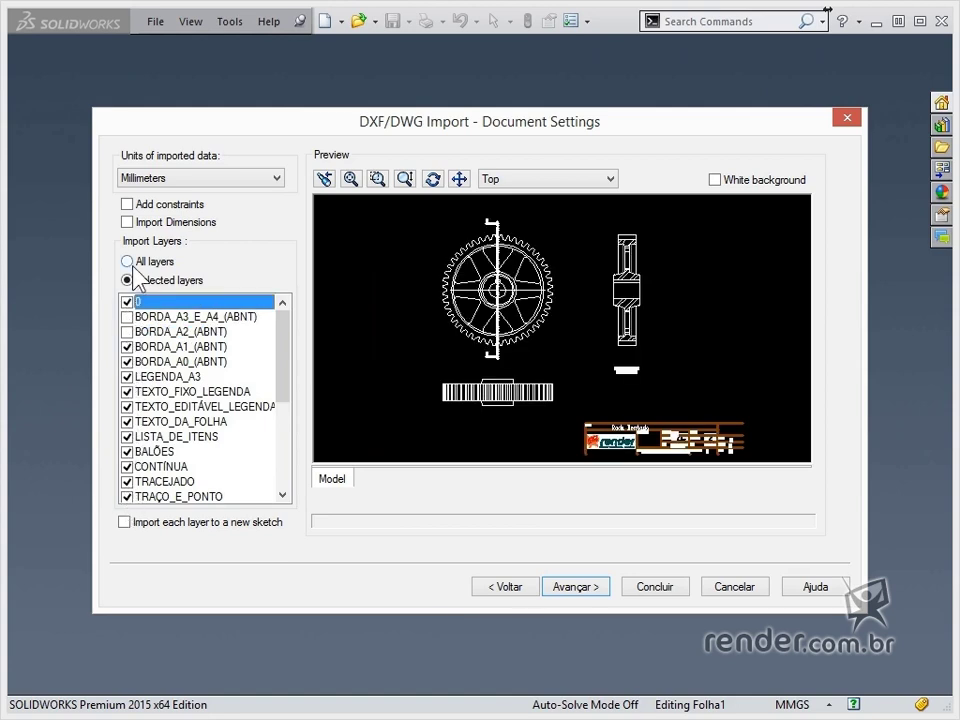
{"action": "left_click", "coordinate": [128, 262]}
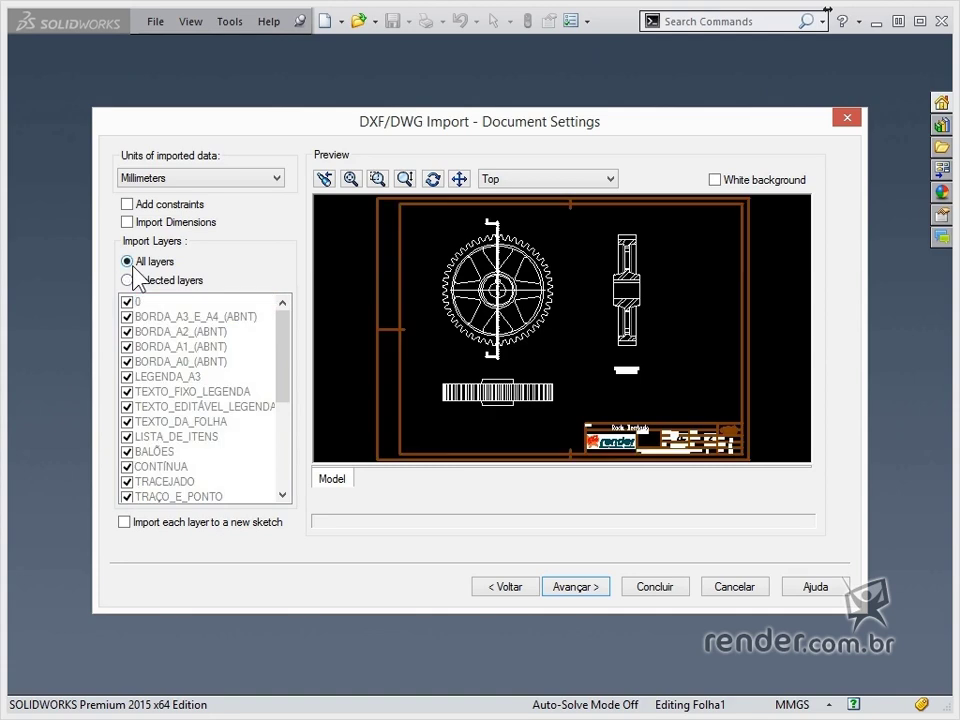
{"action": "left_click", "coordinate": [591, 586]}
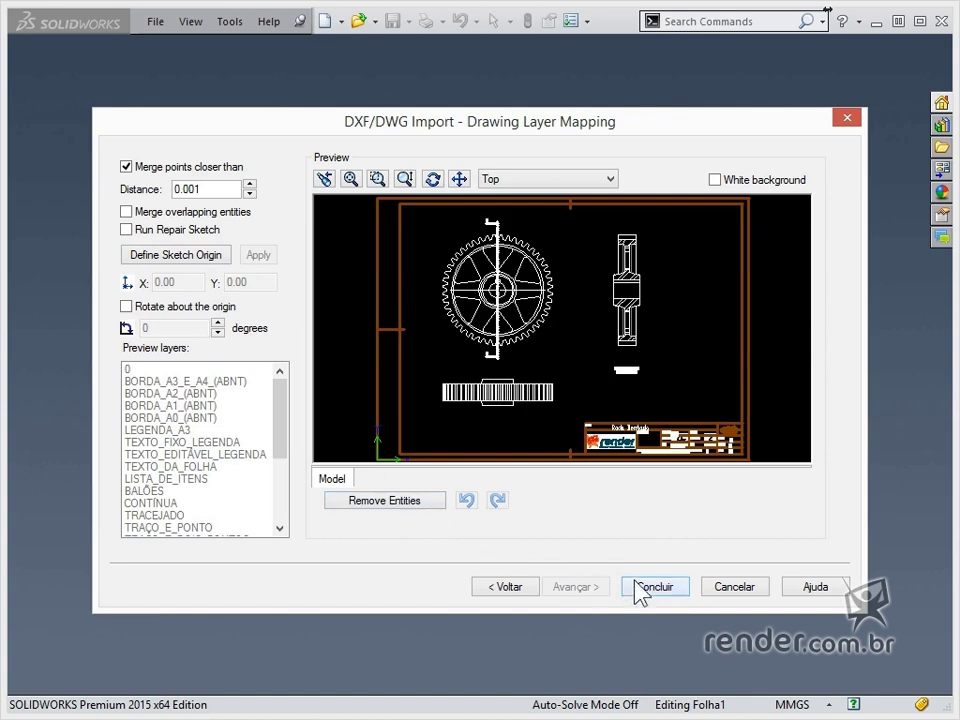
Finish the import into Part9 and dock the 2D to 3D toolbar at the left edge.
{"action": "left_click", "coordinate": [677, 587]}
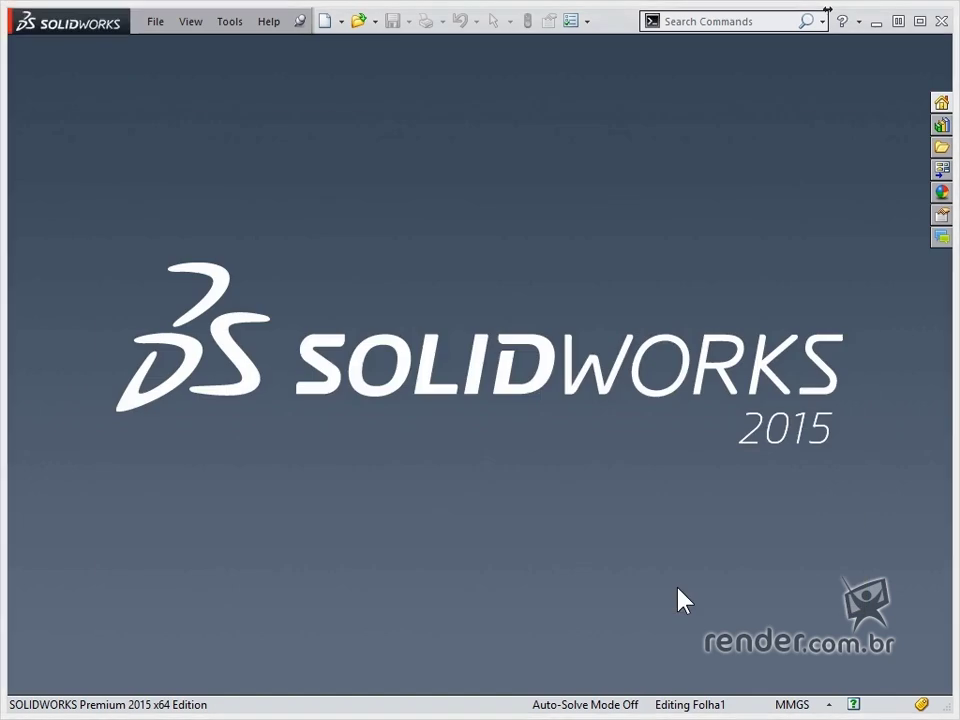
{"action": "left_click", "coordinate": [551, 421]}
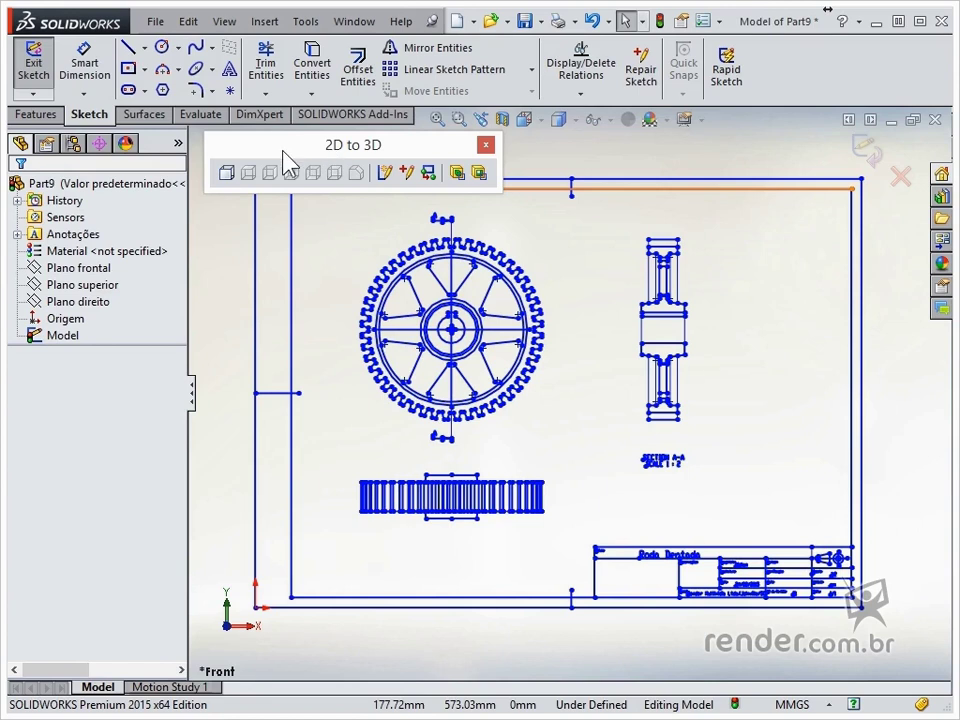
{"action": "mouse_move", "coordinate": [285, 163]}
{"action": "left_mouse_down"}
{"action": "mouse_move", "coordinate": [10, 152]}
{"action": "mouse_move", "coordinate": [14, 140]}
{"action": "left_mouse_up"}
{"action": "left_click", "coordinate": [262, 278]}
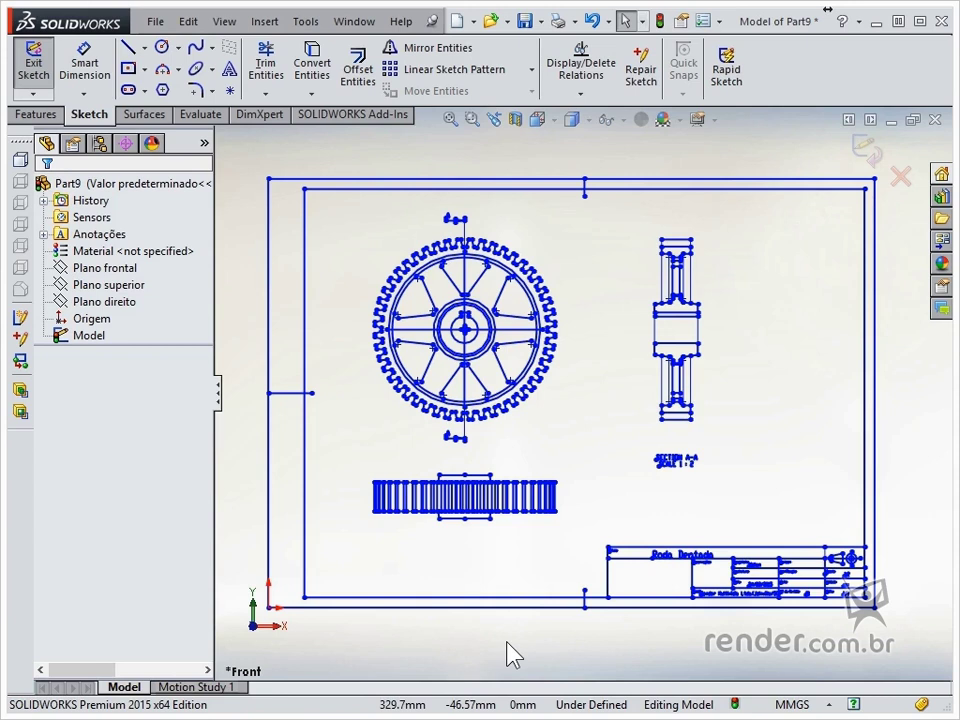
Delete the title block, top and bottom border lines, and the SECTION A-A label.
{"action": "mouse_move", "coordinate": [906, 634]}
{"action": "left_mouse_down"}
{"action": "mouse_move", "coordinate": [614, 548]}
{"action": "mouse_move", "coordinate": [590, 550]}
{"action": "left_mouse_up"}
{"action": "key", "text": "Delete"}
{"action": "left_click_drag", "start_coordinate": [729, 511], "coordinate": [643, 444]}
{"action": "key", "text": "Delete"}
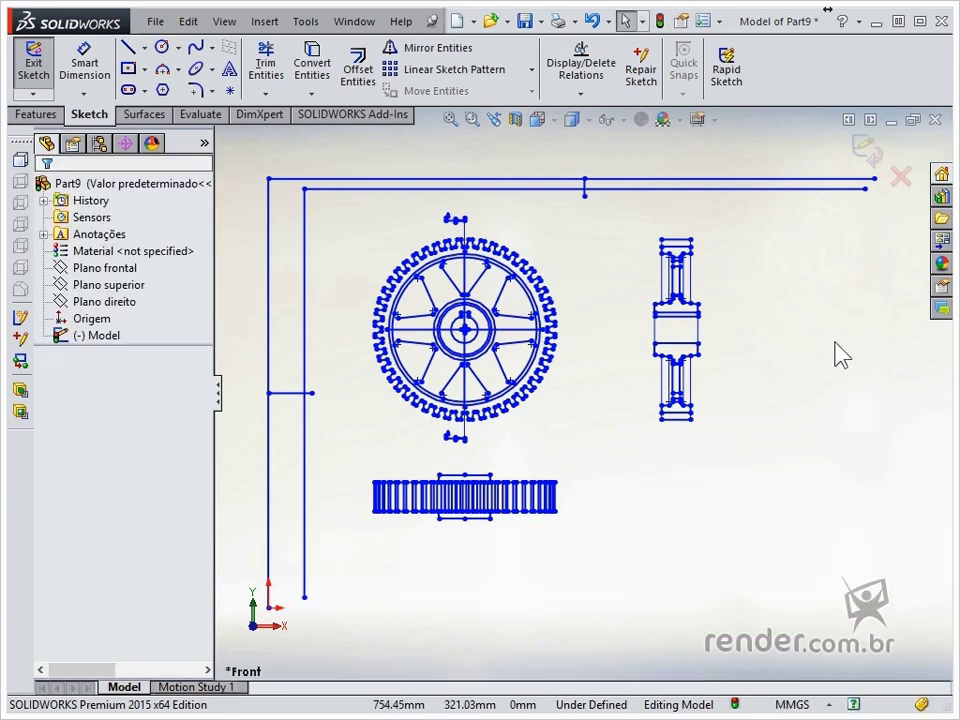
{"action": "mouse_move", "coordinate": [862, 216]}
{"action": "left_mouse_down"}
{"action": "mouse_move", "coordinate": [614, 163]}
{"action": "mouse_move", "coordinate": [561, 167]}
{"action": "left_mouse_up"}
{"action": "key", "text": "Delete"}
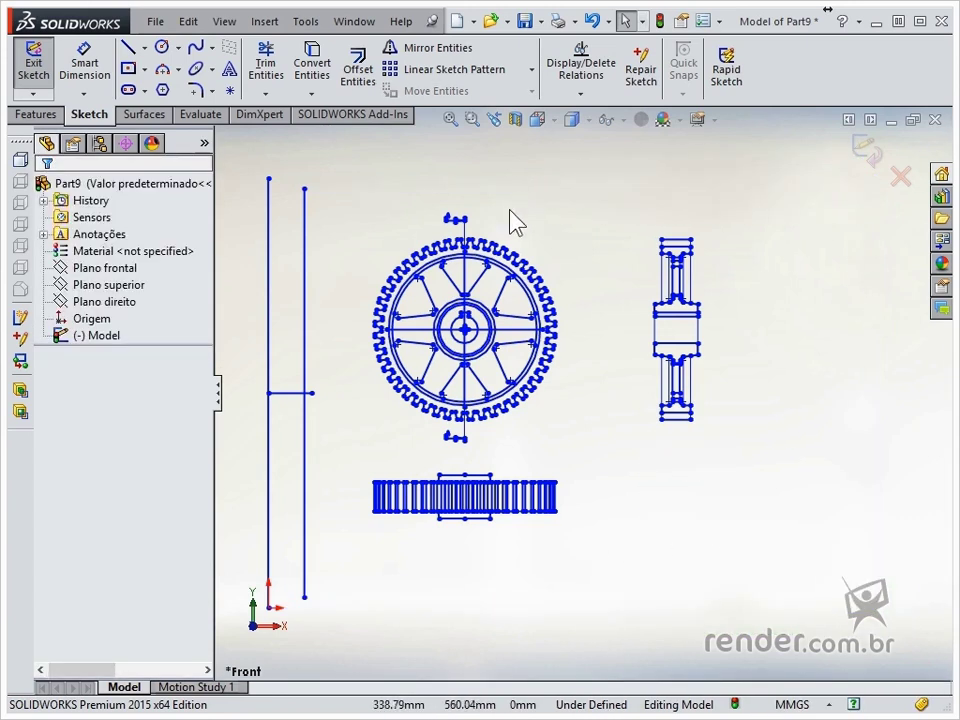
Delete the stray marks, long vertical lines and leftover short lines around the gear, then fit the views.
{"action": "left_click_drag", "start_coordinate": [499, 231], "coordinate": [402, 215]}
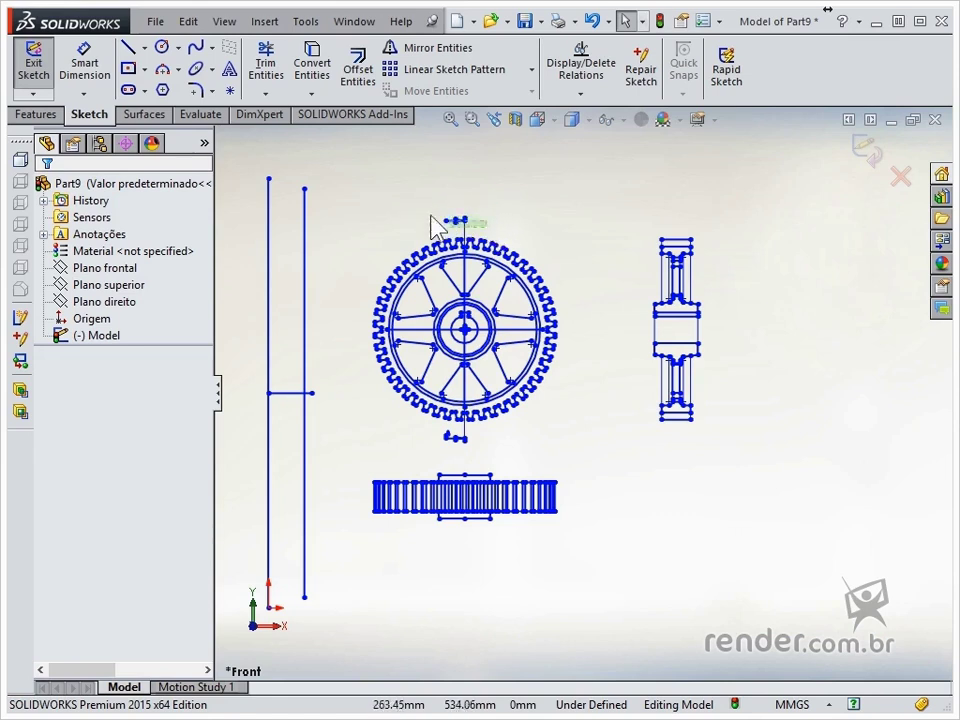
{"action": "key", "text": "Delete"}
{"action": "left_click_drag", "start_coordinate": [327, 250], "coordinate": [246, 200]}
{"action": "key", "text": "Delete"}
{"action": "left_click", "coordinate": [293, 396]}
{"action": "key", "text": "Delete"}
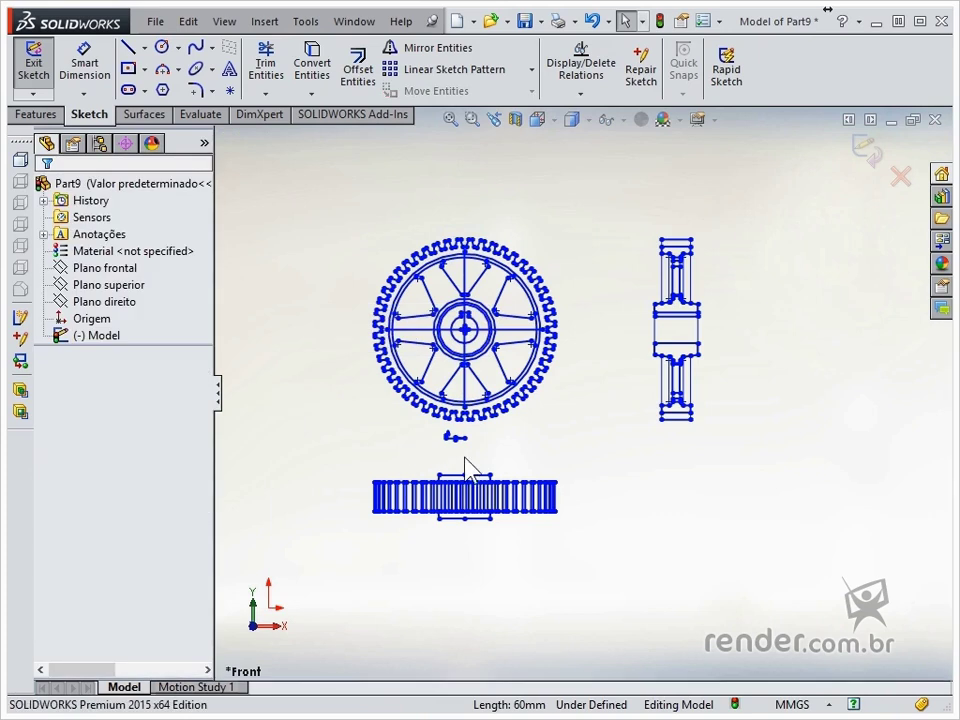
{"action": "left_click_drag", "start_coordinate": [447, 447], "coordinate": [440, 440]}
{"action": "key", "text": "Delete"}
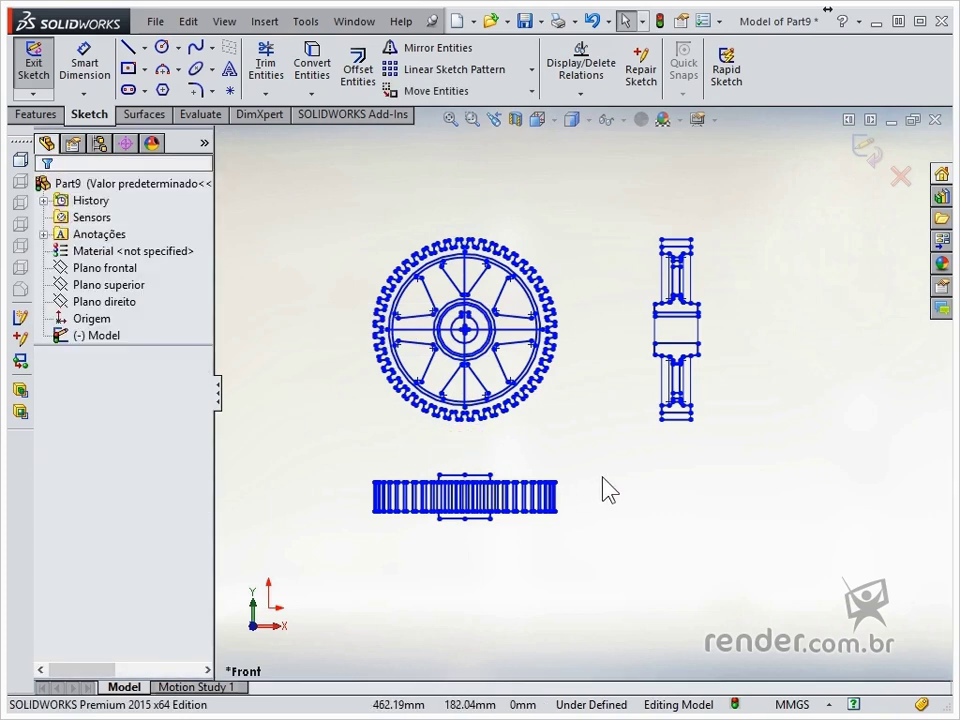
{"action": "key", "text": "ctrl+Right"}
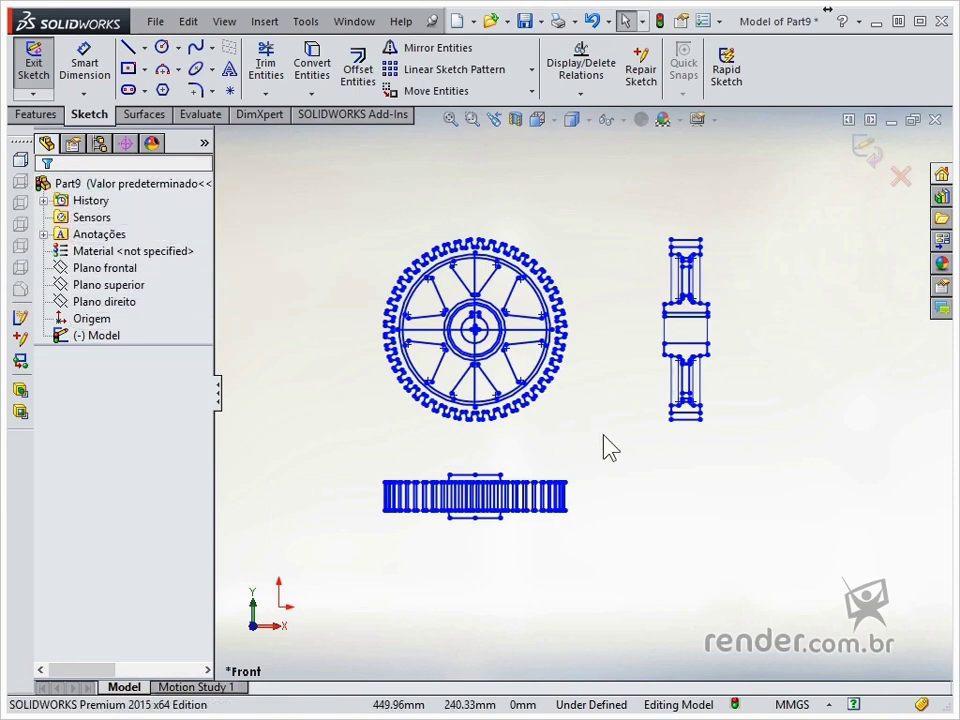
Put the circular front view in a front-plane sketch and the side view in a right-plane sketch, then select the bottom view.
{"action": "left_click_drag", "start_coordinate": [596, 441], "coordinate": [338, 212]}
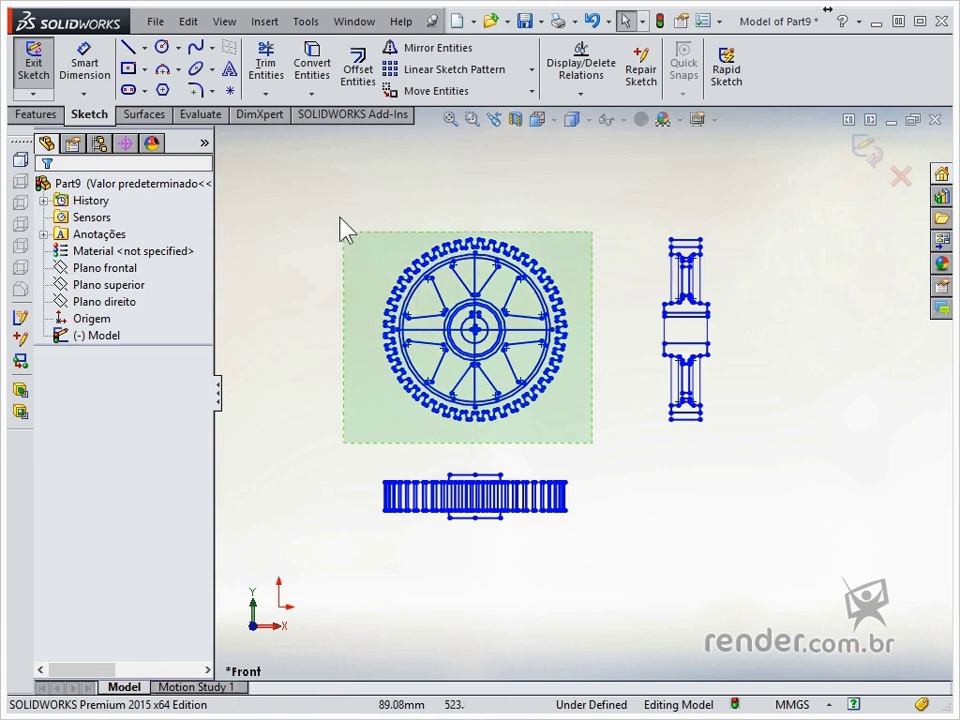
{"action": "left_click", "coordinate": [19, 167]}
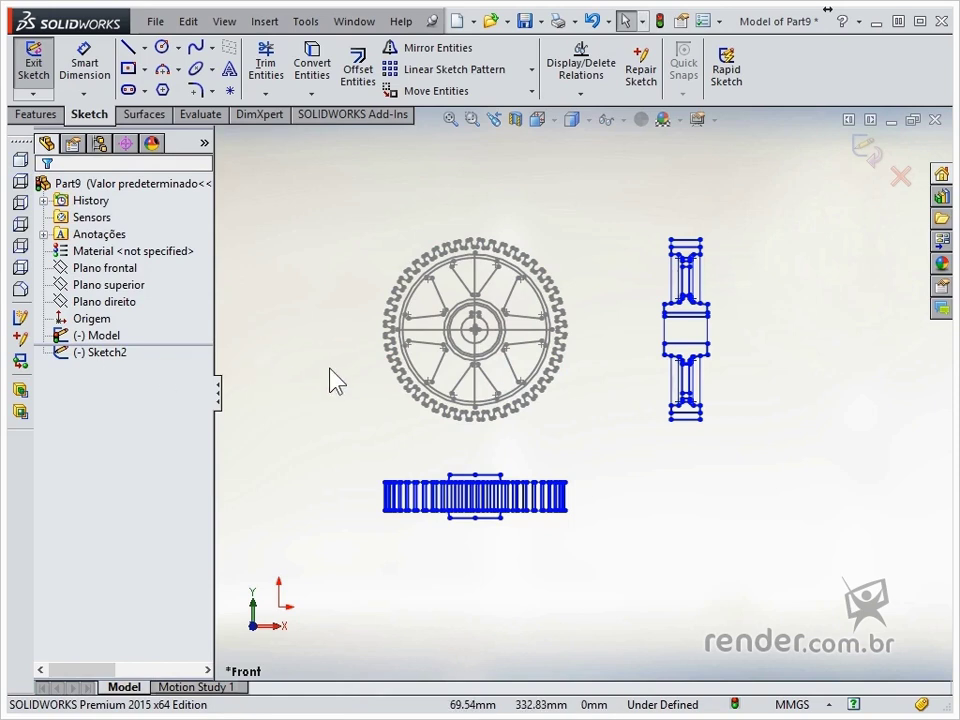
{"action": "left_click_drag", "start_coordinate": [624, 203], "coordinate": [754, 476]}
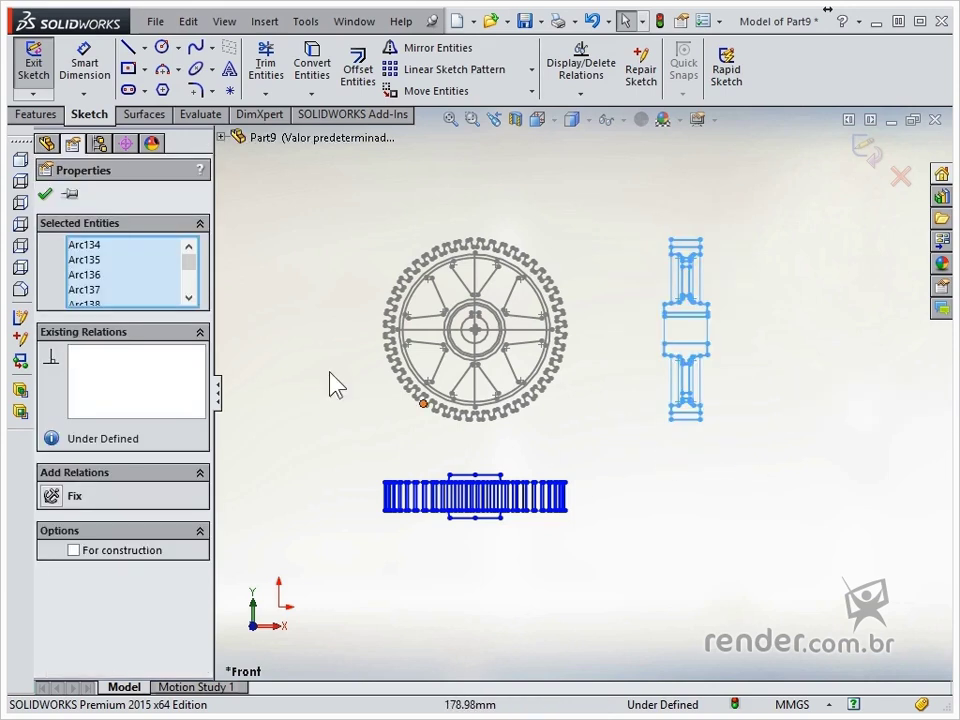
{"action": "left_click", "coordinate": [20, 204]}
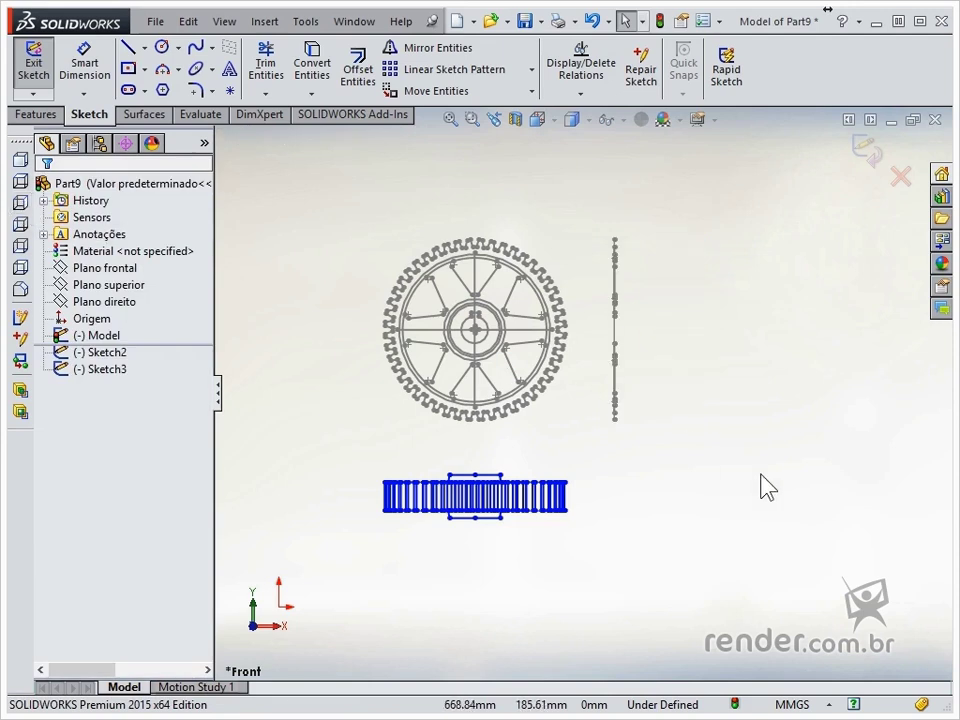
{"action": "left_click_drag", "start_coordinate": [634, 557], "coordinate": [357, 451]}
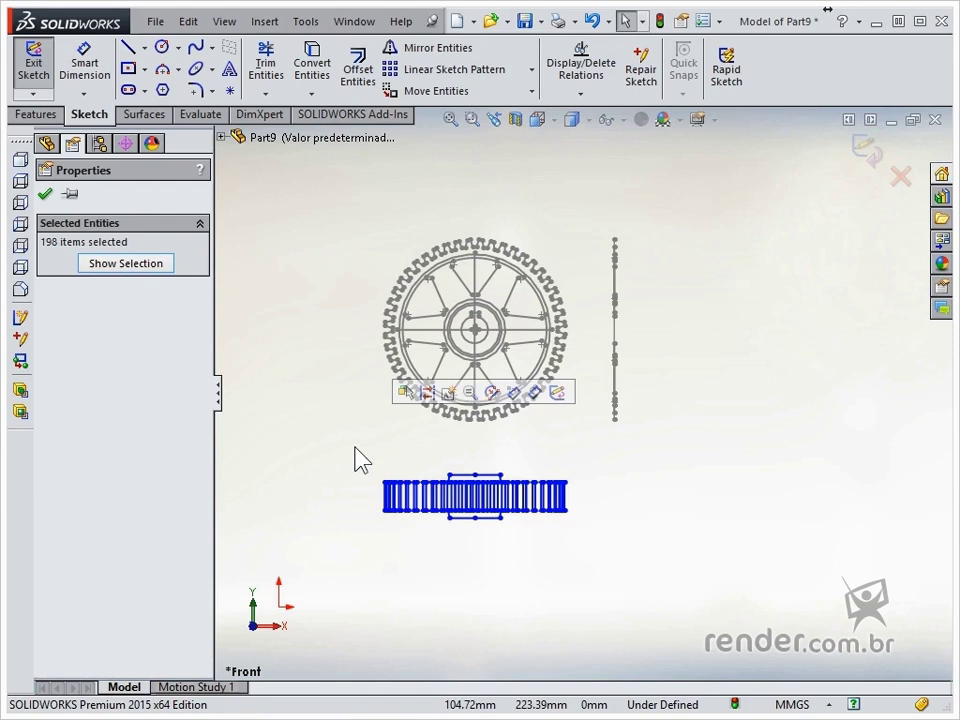
Delete the bottom view and the horizontal and vertical lines through the gear centre, then exit the sketch.
{"action": "key", "text": "Delete"}
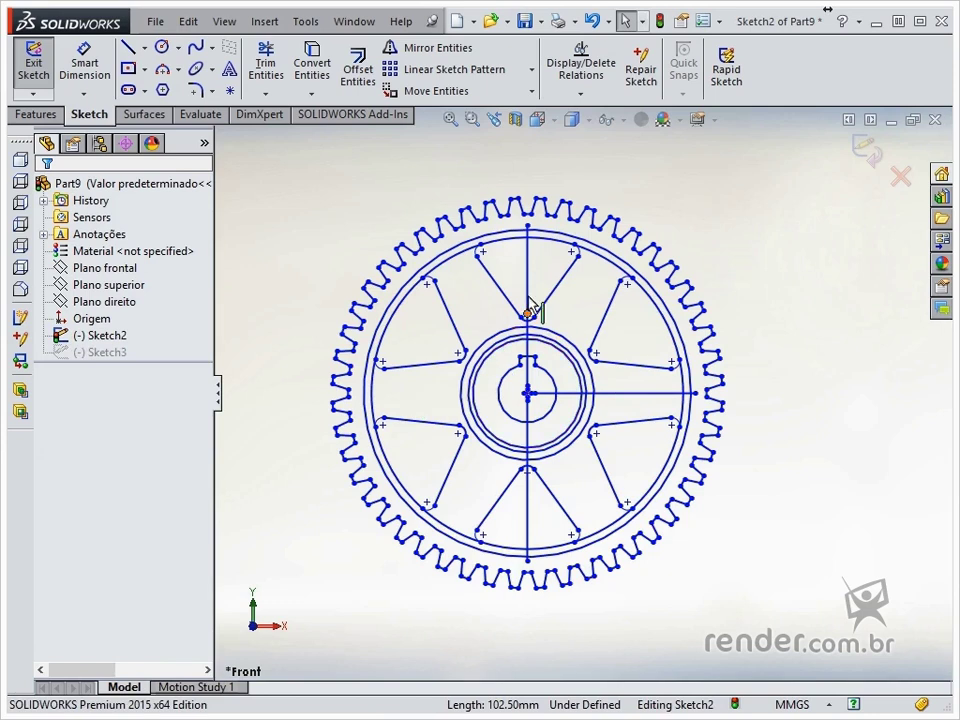
{"action": "left_click", "coordinate": [617, 395]}
{"action": "key", "text": "Delete"}
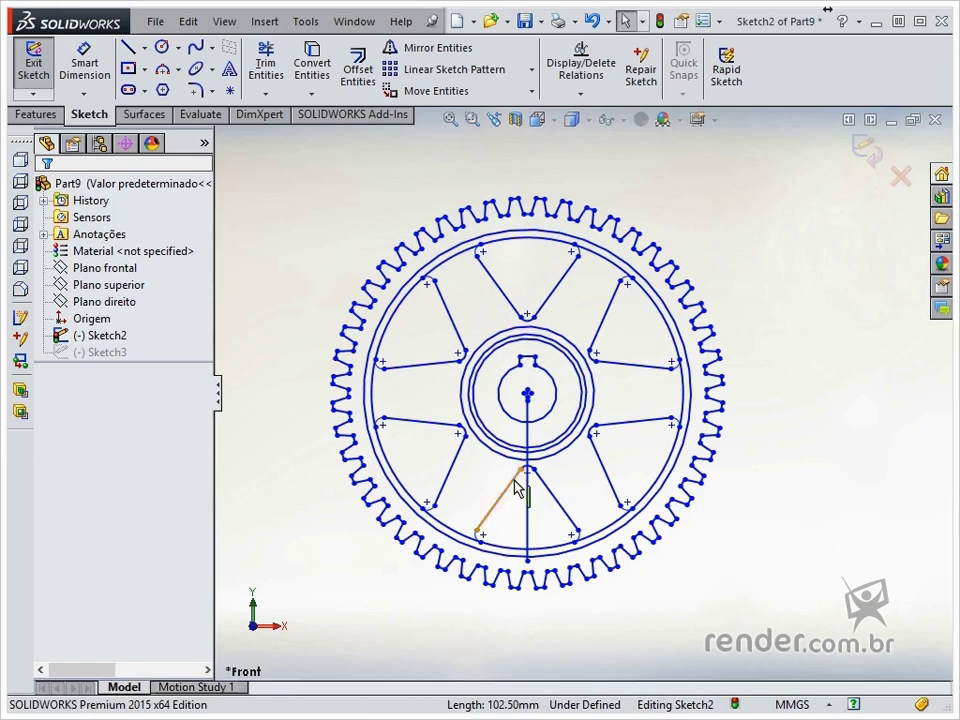
{"action": "left_click", "coordinate": [528, 515]}
{"action": "key", "text": "Delete"}
{"action": "scroll", "coordinate": [538, 403], "scroll_direction": "up", "scroll_amount": 5}
{"action": "left_click_drag", "start_coordinate": [505, 350], "coordinate": [560, 425]}
{"action": "key", "text": "f"}
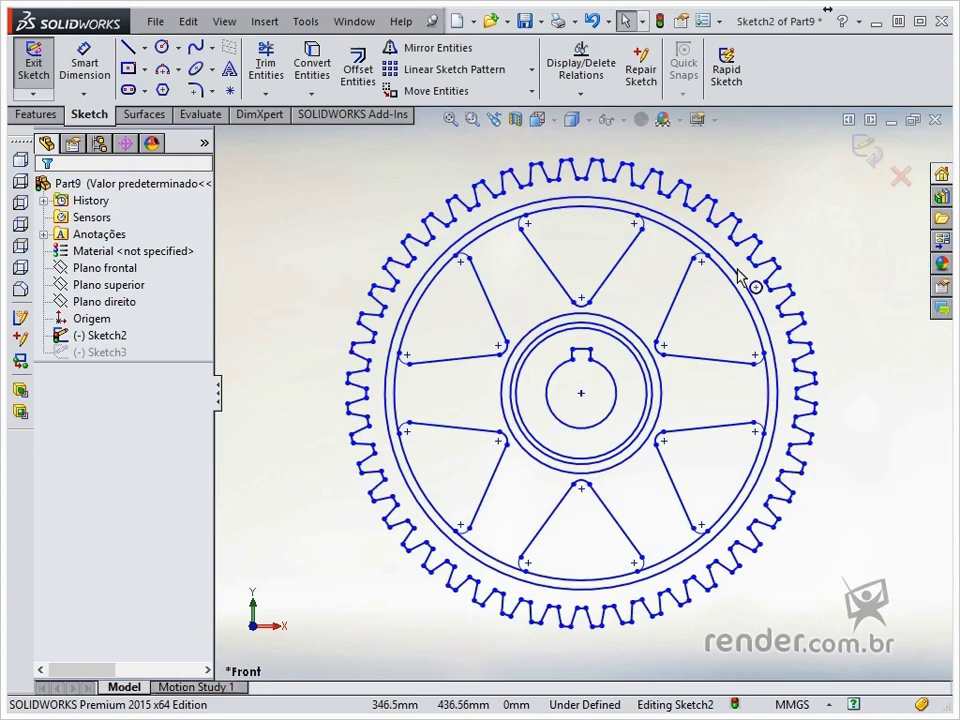
{"action": "left_click", "coordinate": [866, 150]}
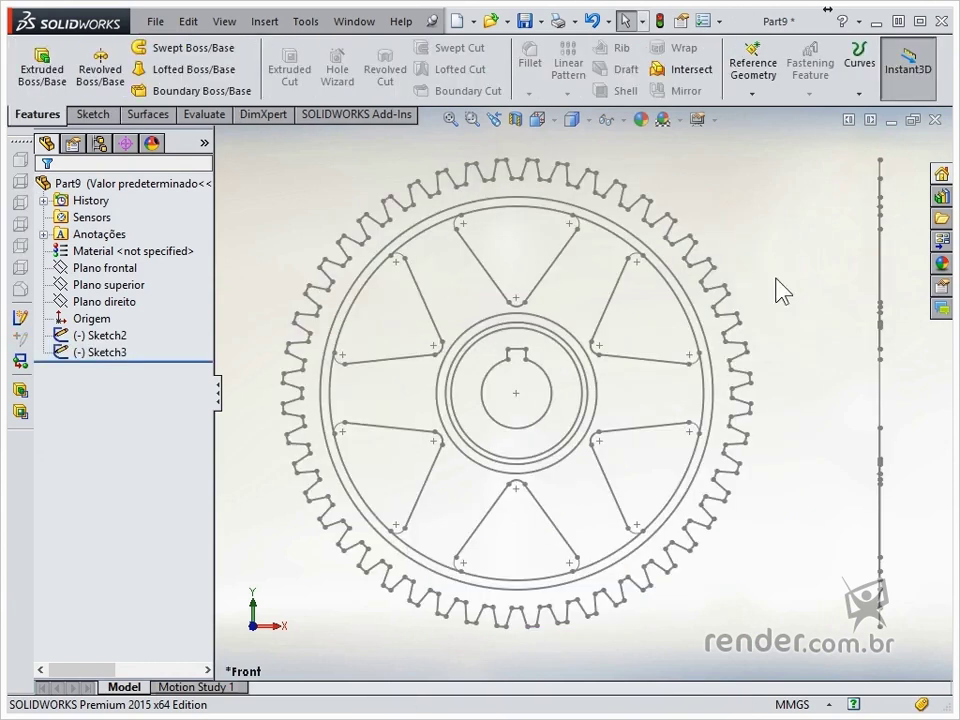
Switch to isometric view and reopen Sketch3, the side profile, for editing.
{"action": "left_click", "coordinate": [516, 393]}
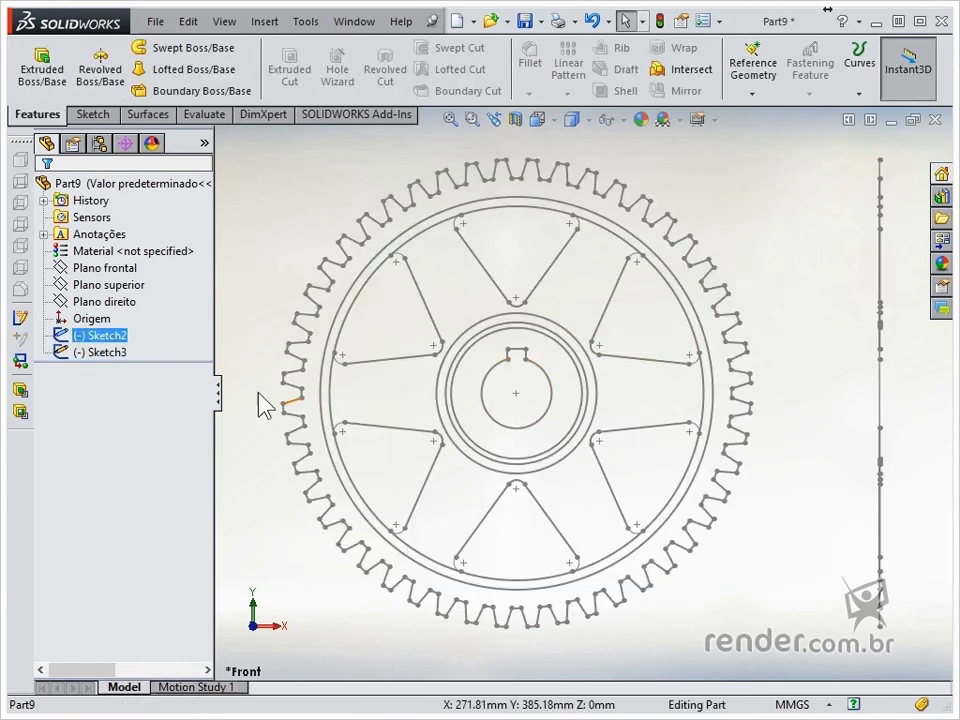
{"action": "left_click", "coordinate": [24, 366]}
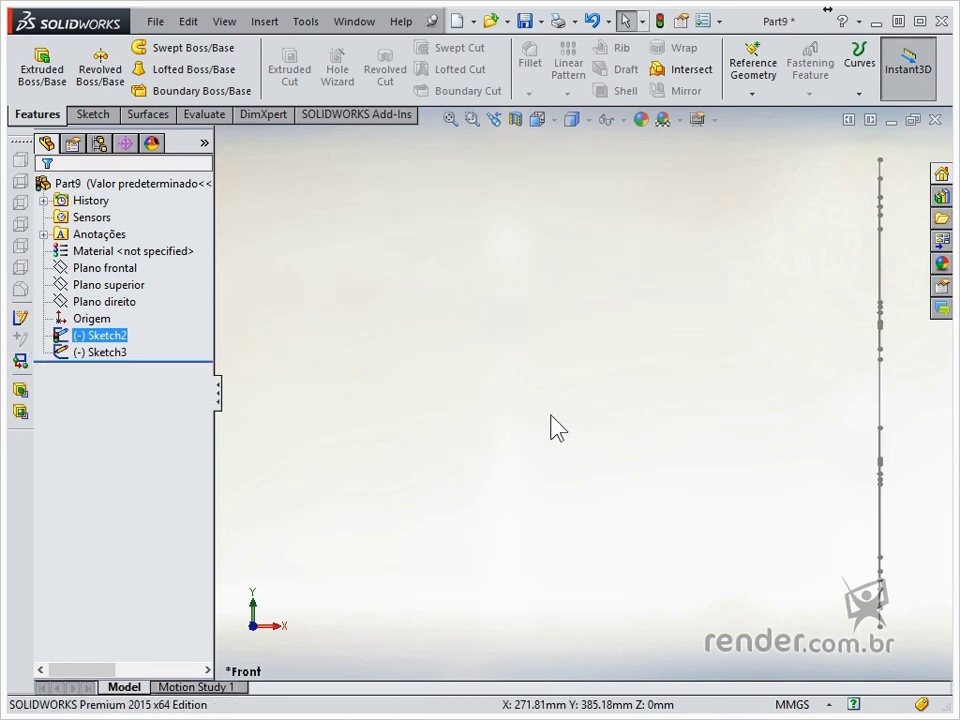
{"action": "key", "text": "Escape"}
{"action": "key", "text": "ctrl+7"}
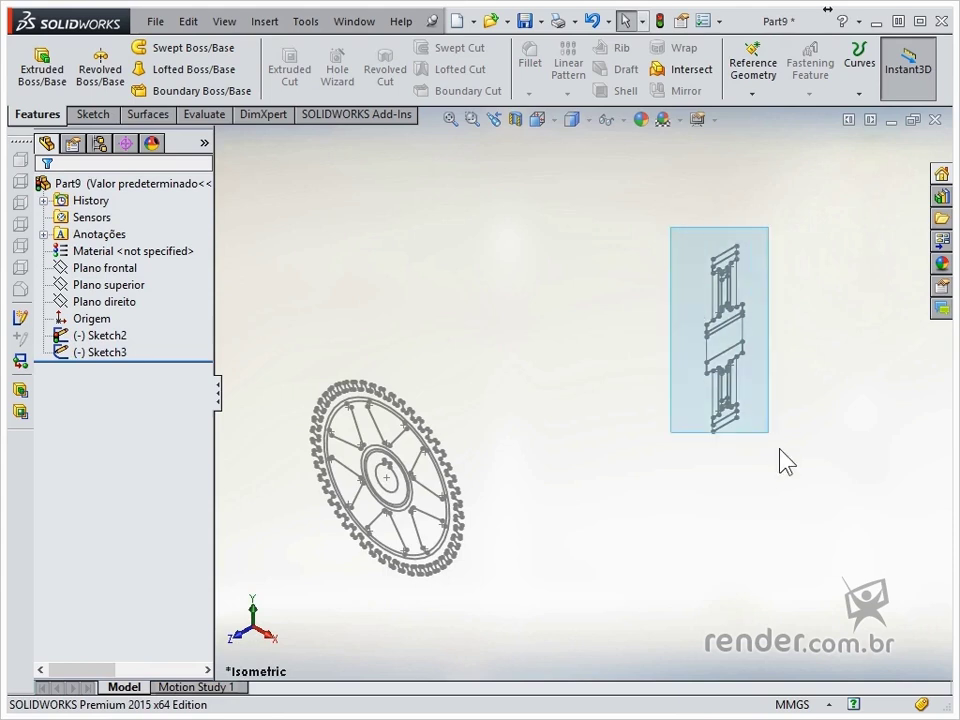
{"action": "left_click", "coordinate": [729, 345]}
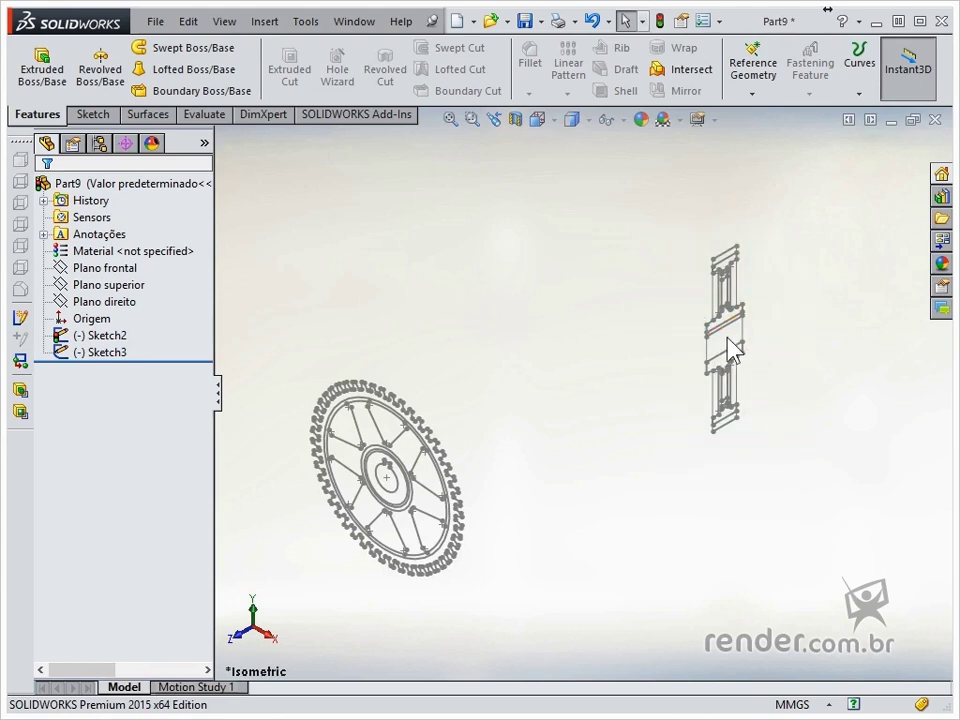
{"action": "left_click", "coordinate": [112, 352]}
{"action": "left_click", "coordinate": [129, 303]}
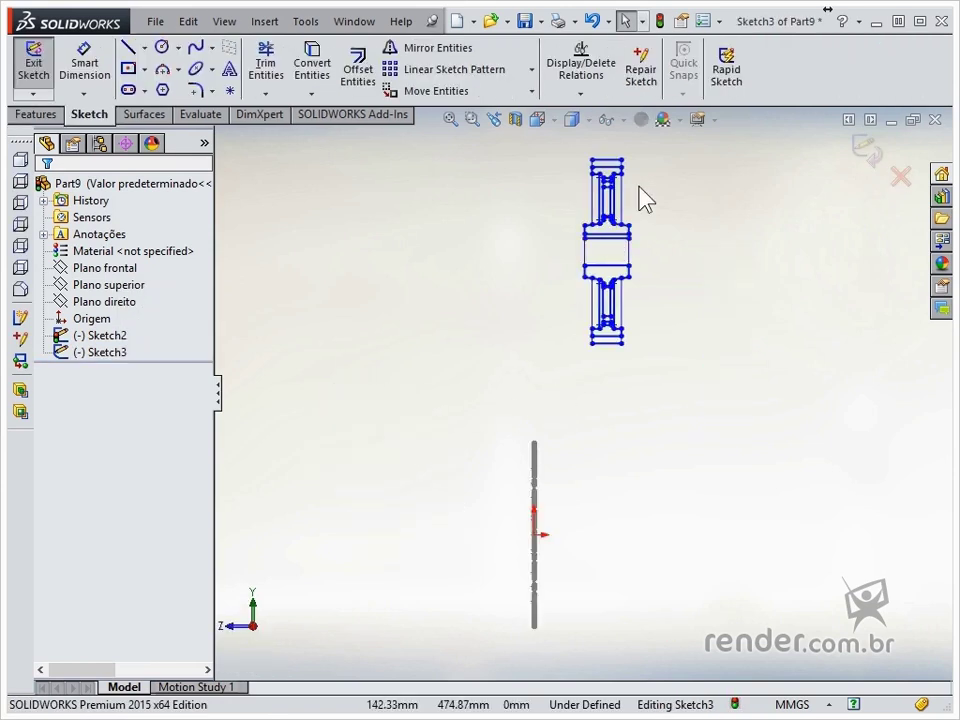
Draw a vertical centerline from the profile's top edge to its bottom edge.
{"action": "middle_click_drag", "start_coordinate": [639, 189], "coordinate": [606, 358], "text": "ctrl"}
{"action": "scroll", "coordinate": [600, 420], "scroll_direction": "up", "scroll_amount": 3}
{"action": "scroll", "coordinate": [597, 458], "scroll_direction": "up", "scroll_amount": 1}
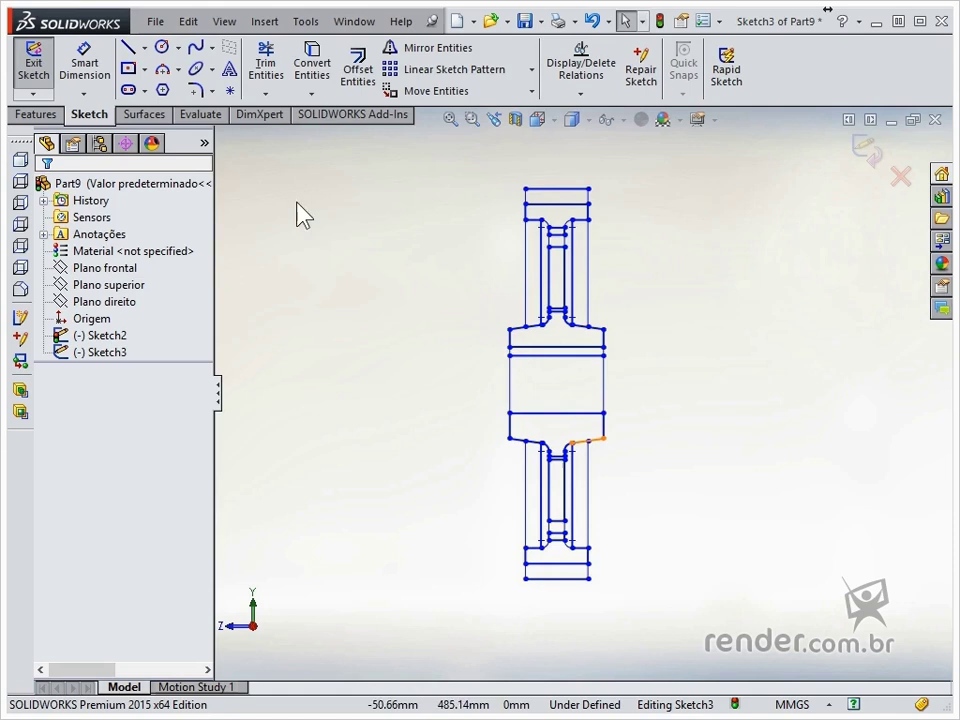
{"action": "left_click", "coordinate": [144, 48]}
{"action": "left_click", "coordinate": [160, 87]}
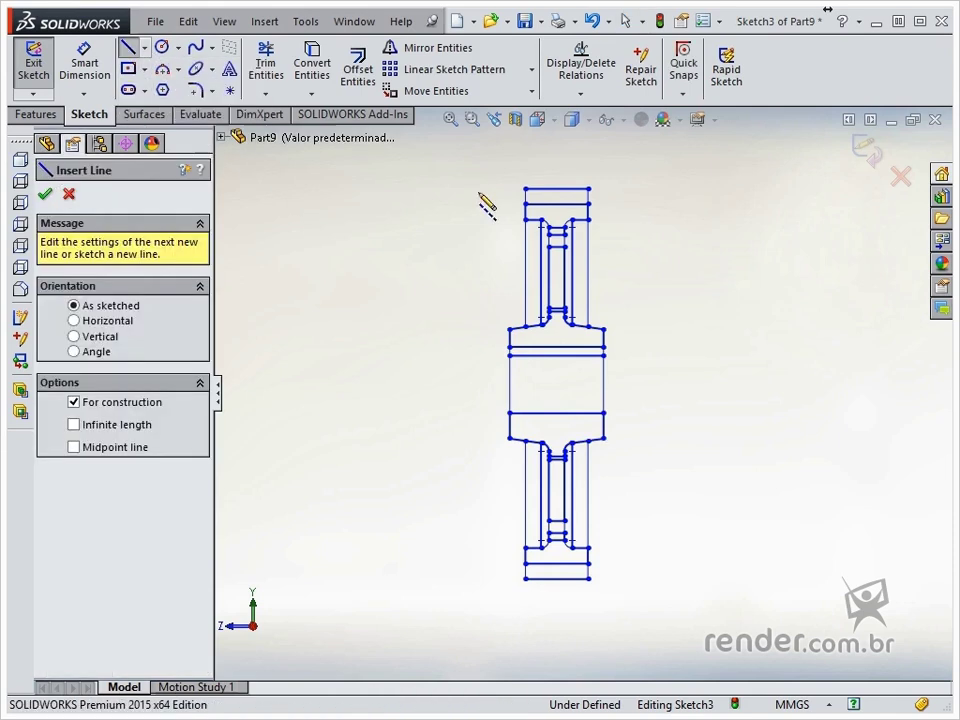
{"action": "left_click", "coordinate": [556, 187]}
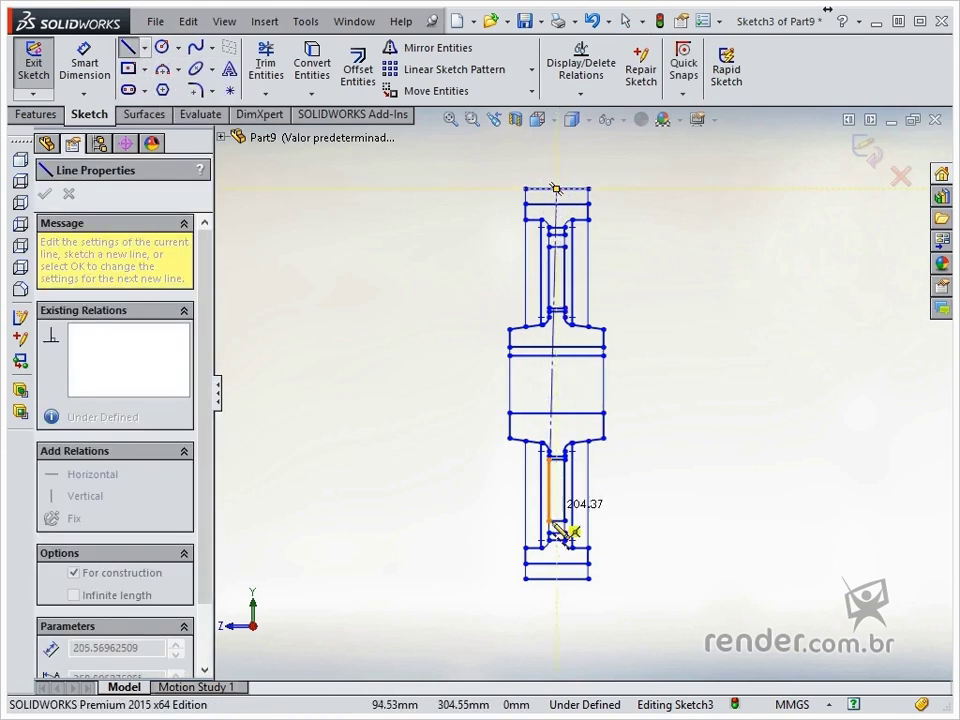
{"action": "double_click", "coordinate": [556, 578]}
{"action": "left_click", "coordinate": [556, 383]}
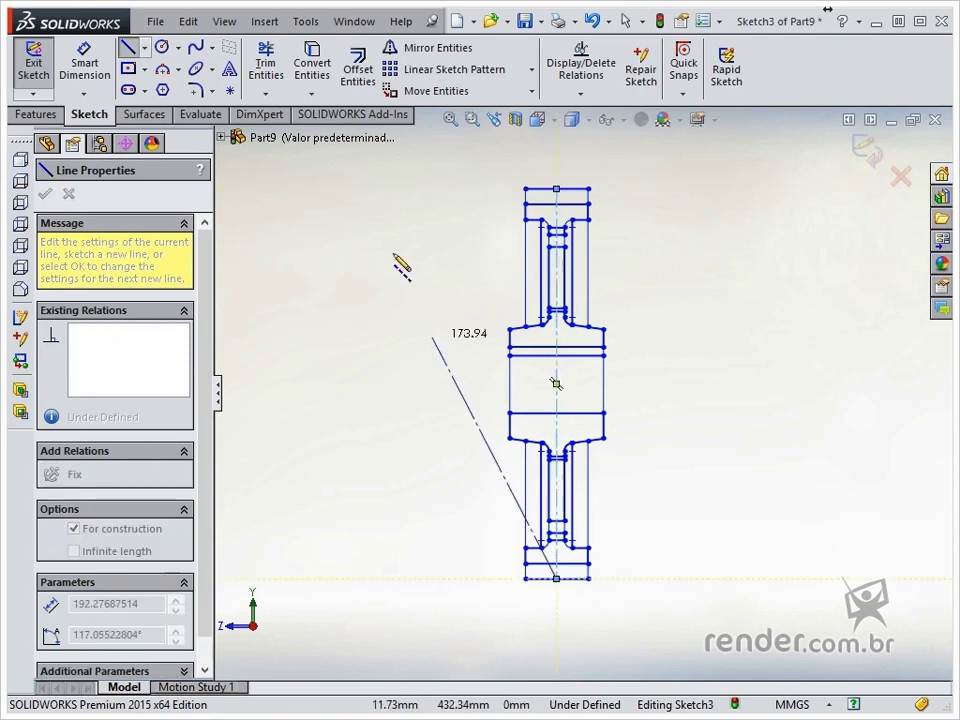
Place a point at the centerline's midpoint, exit the sketch and switch to isometric view.
{"action": "left_click", "coordinate": [231, 92]}
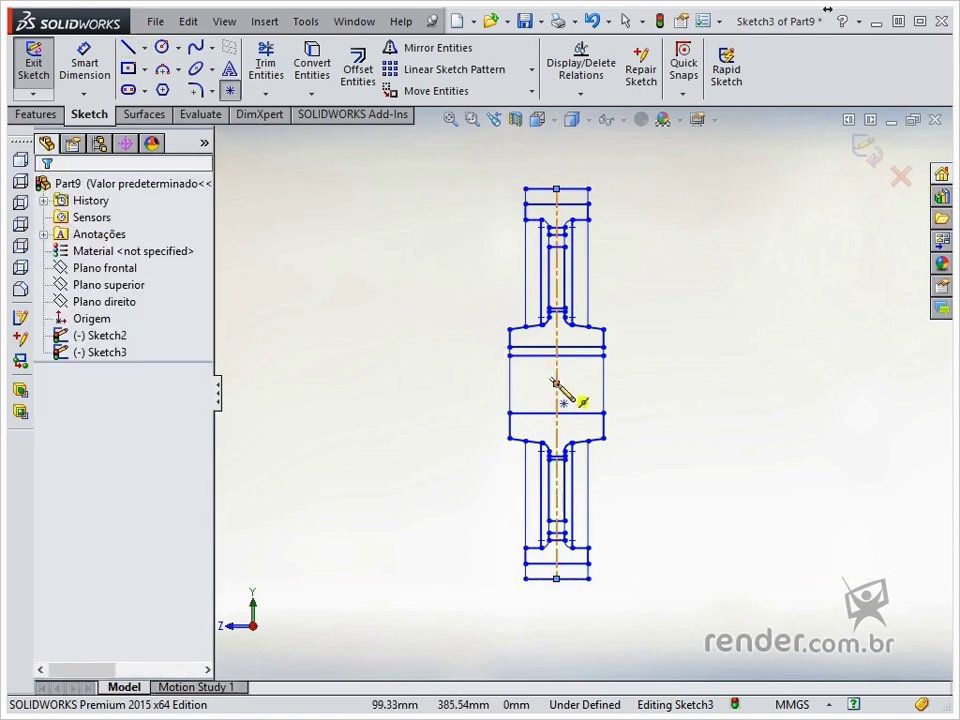
{"action": "left_click", "coordinate": [556, 384]}
{"action": "left_click", "coordinate": [866, 148]}
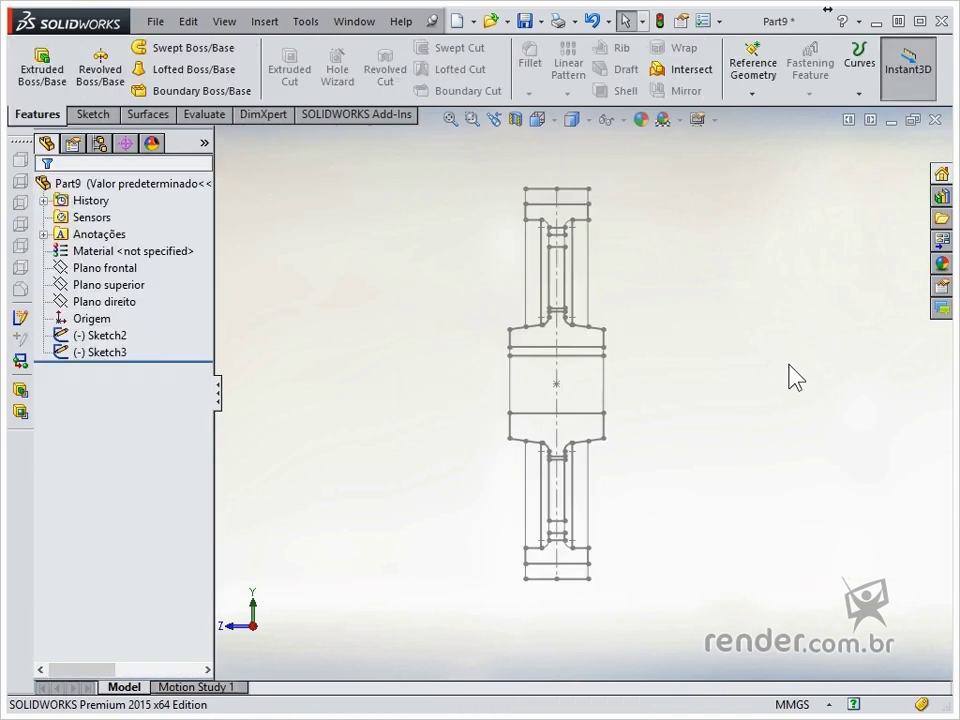
{"action": "key", "text": "ctrl+7"}
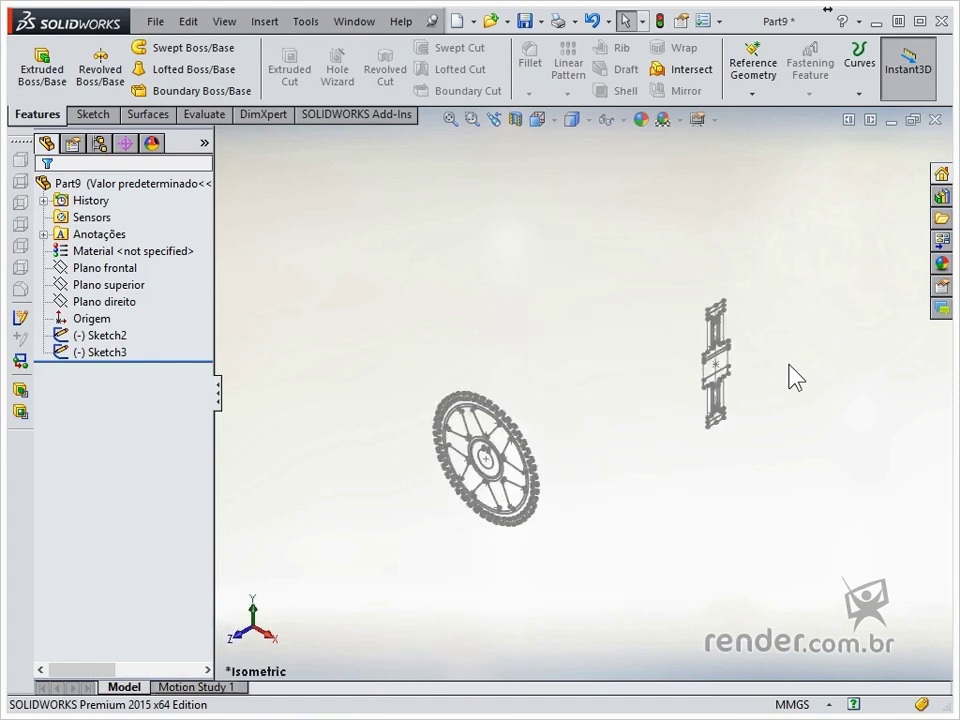
Align Sketch3's centre point with the gear centre, fit the view and select Sketch2.
{"action": "left_click", "coordinate": [718, 365]}
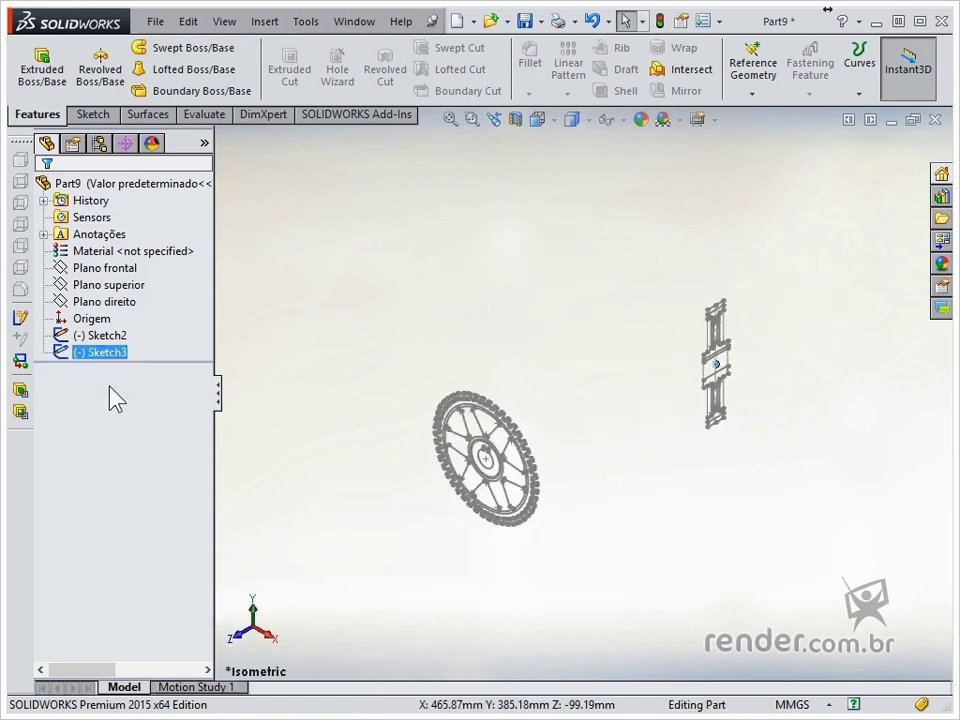
{"action": "left_click", "coordinate": [20, 362]}
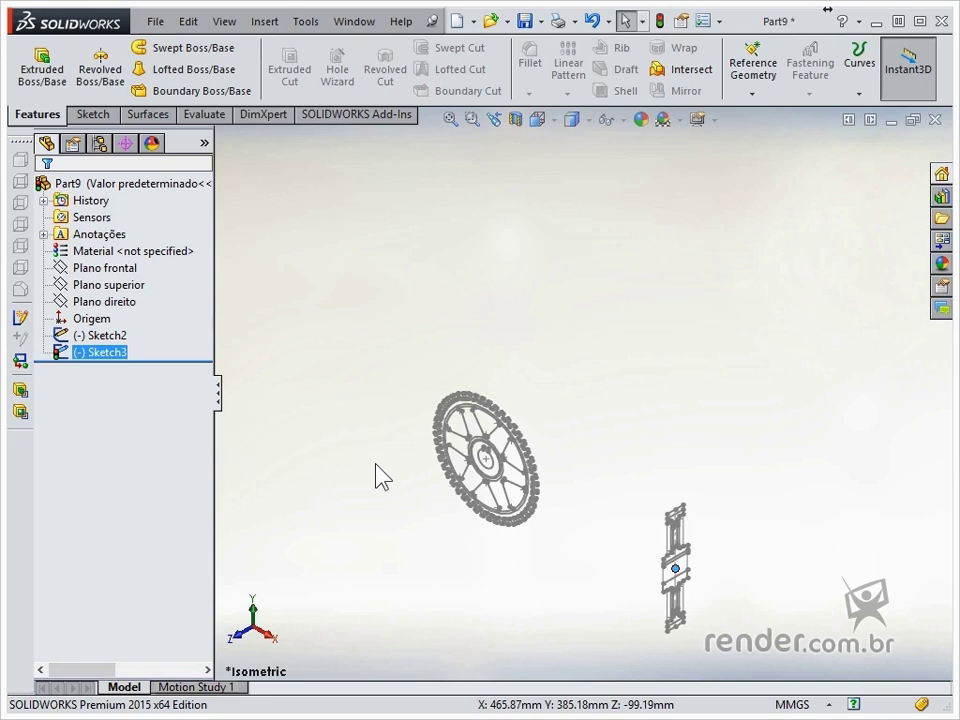
{"action": "key", "text": "f"}
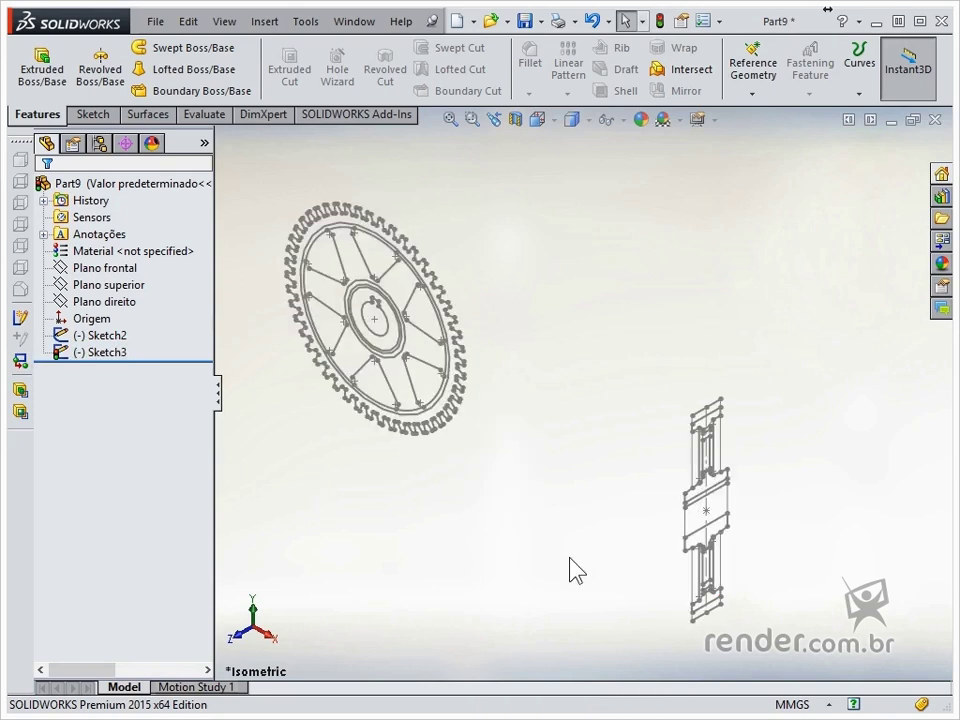
{"action": "left_click", "coordinate": [104, 335]}
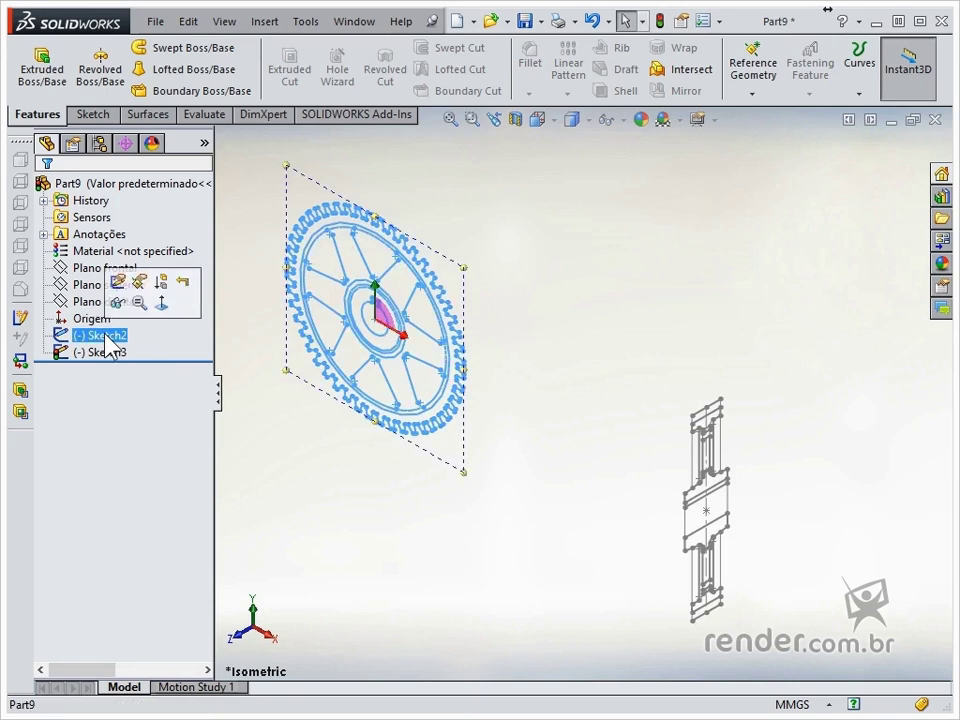
Extrude Sketch2's hub ring region with Direction 1 Up To Vertex Point18@Sketch3.
{"action": "left_click", "coordinate": [22, 390]}
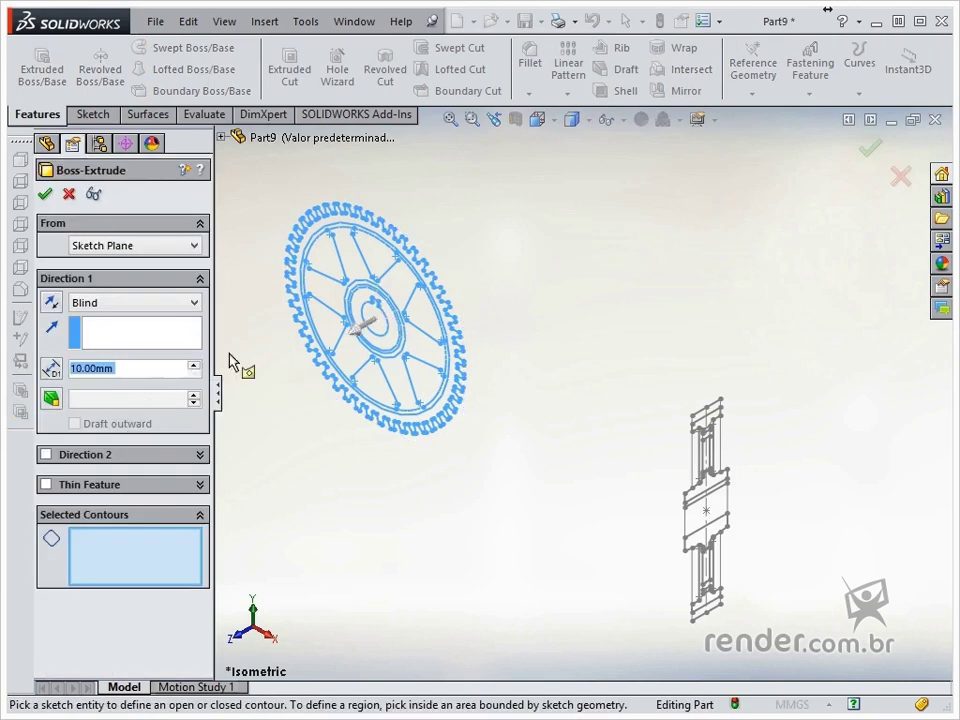
{"action": "left_click", "coordinate": [362, 302]}
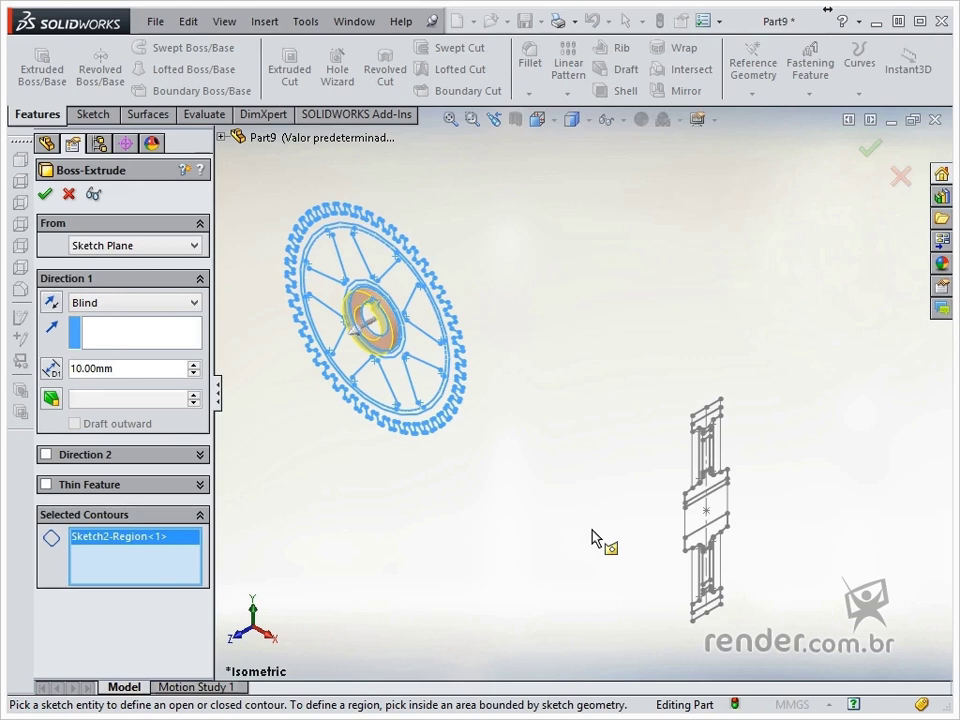
{"action": "left_click", "coordinate": [143, 304]}
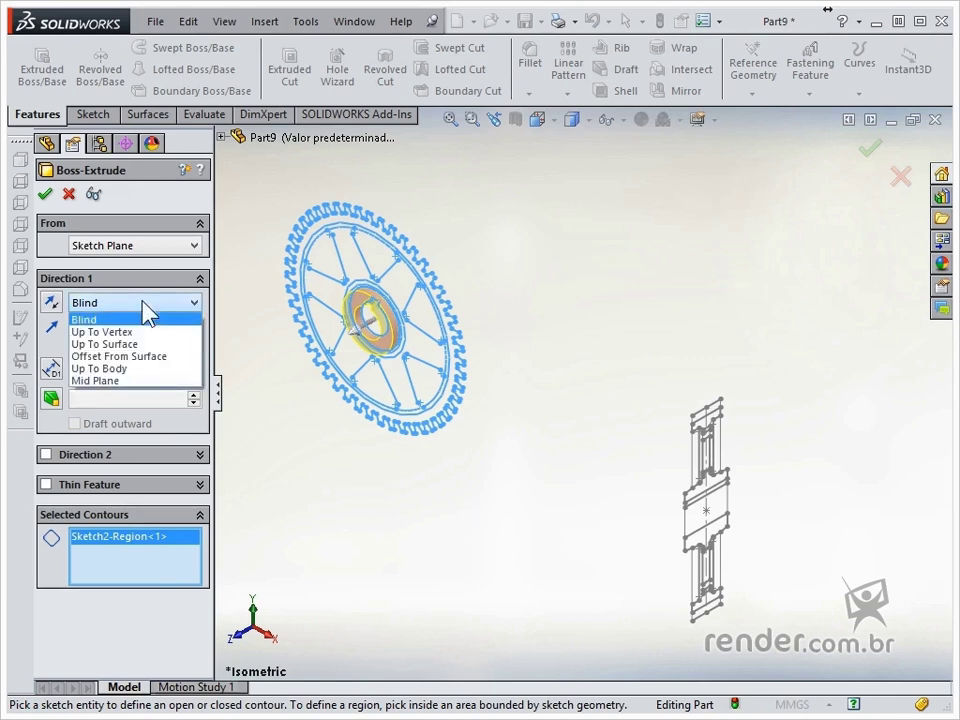
{"action": "left_click", "coordinate": [143, 332]}
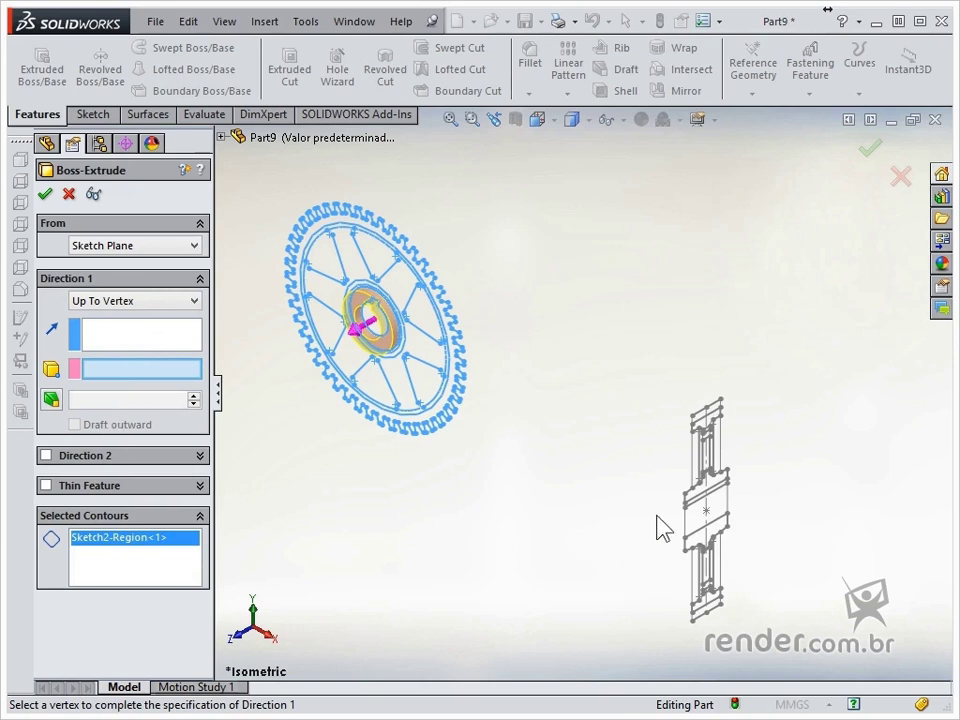
{"action": "left_click", "coordinate": [684, 493]}
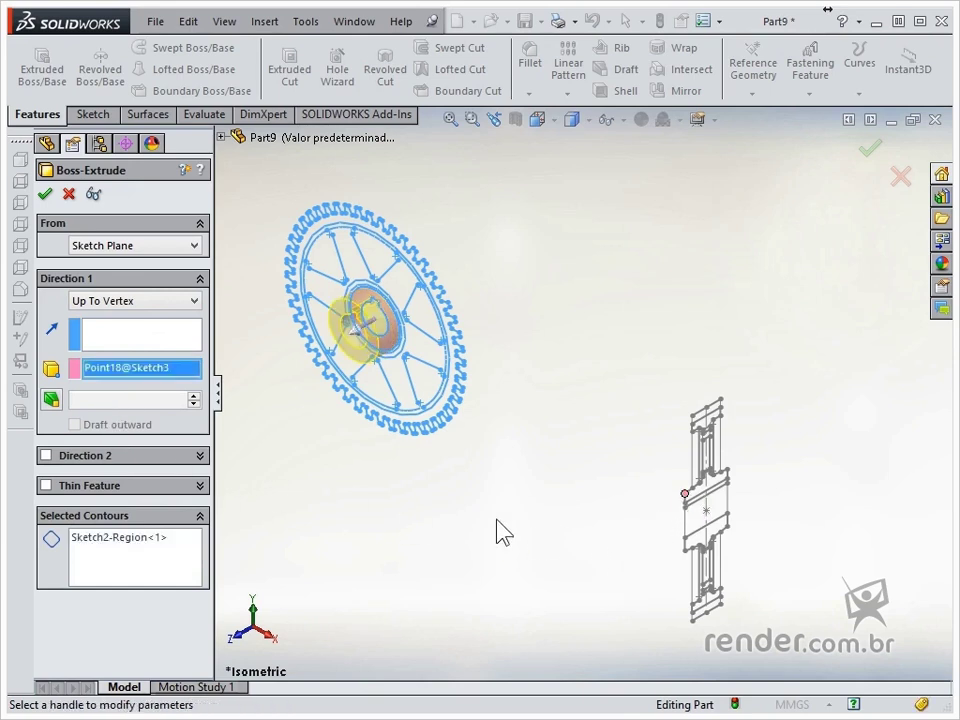
Add Direction 2 Up To Vertex Point15@Sketch3 and confirm the hub extrusion.
{"action": "left_click", "coordinate": [45, 455]}
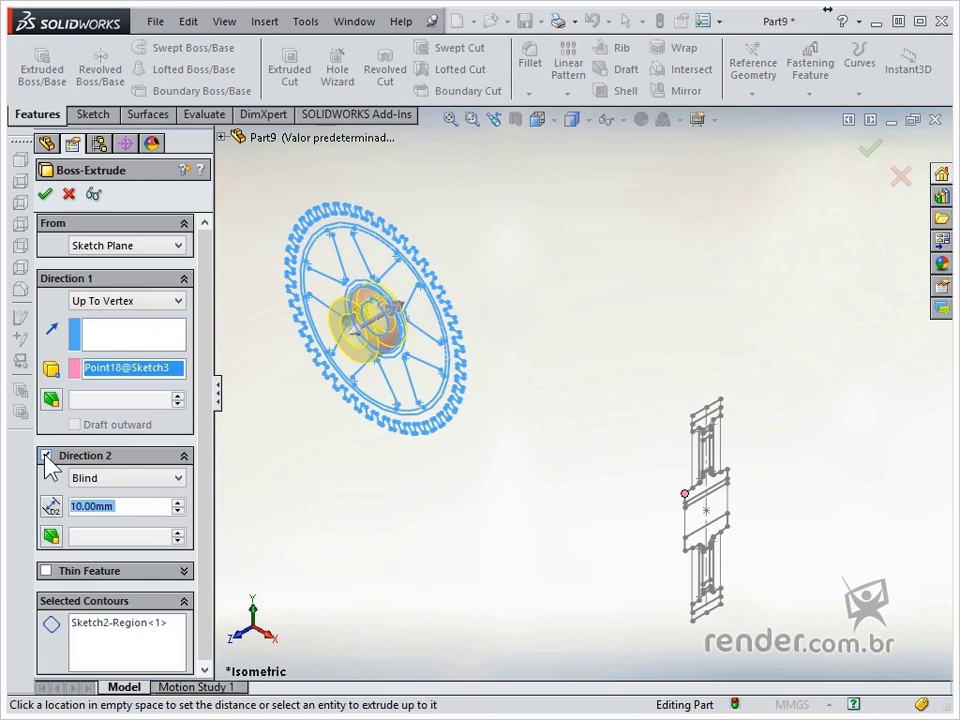
{"action": "left_click", "coordinate": [100, 479]}
{"action": "left_click", "coordinate": [102, 507]}
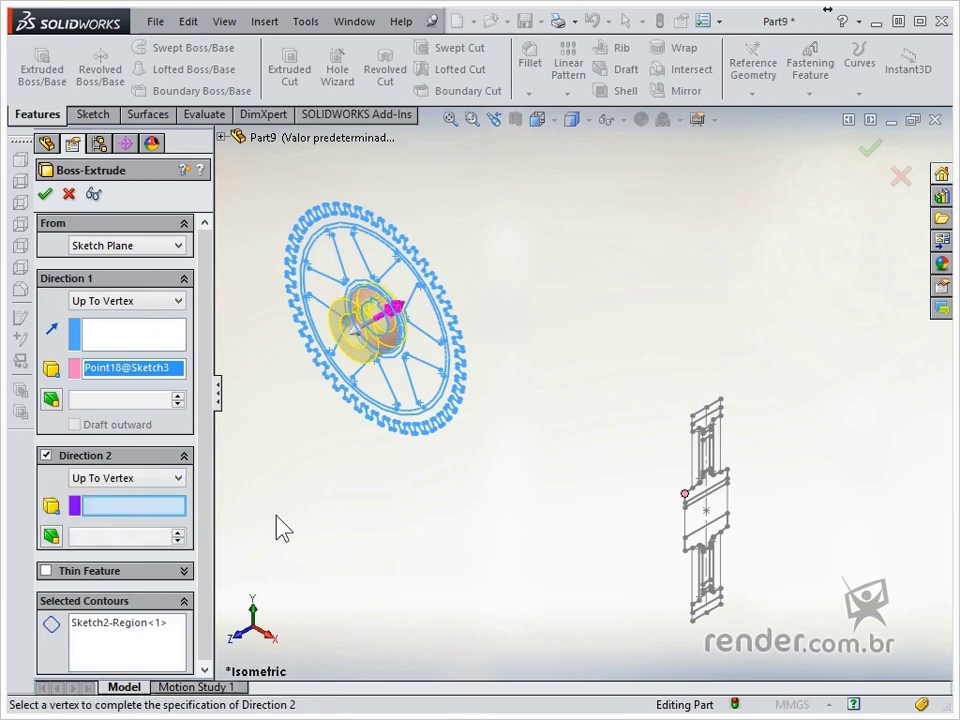
{"action": "left_click", "coordinate": [727, 469]}
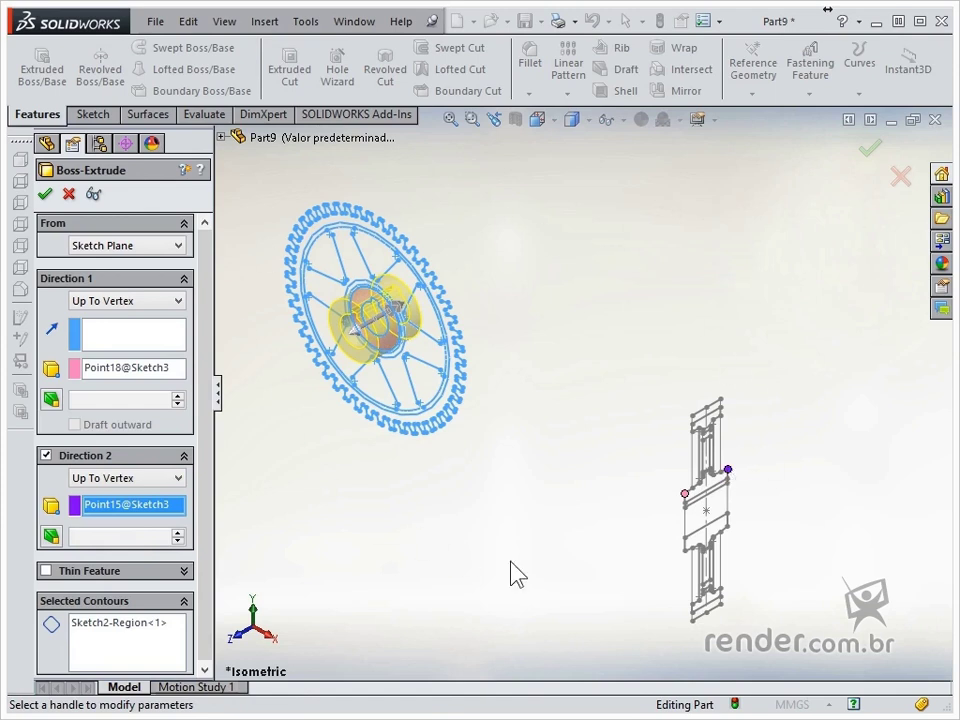
{"action": "left_click", "coordinate": [868, 150]}
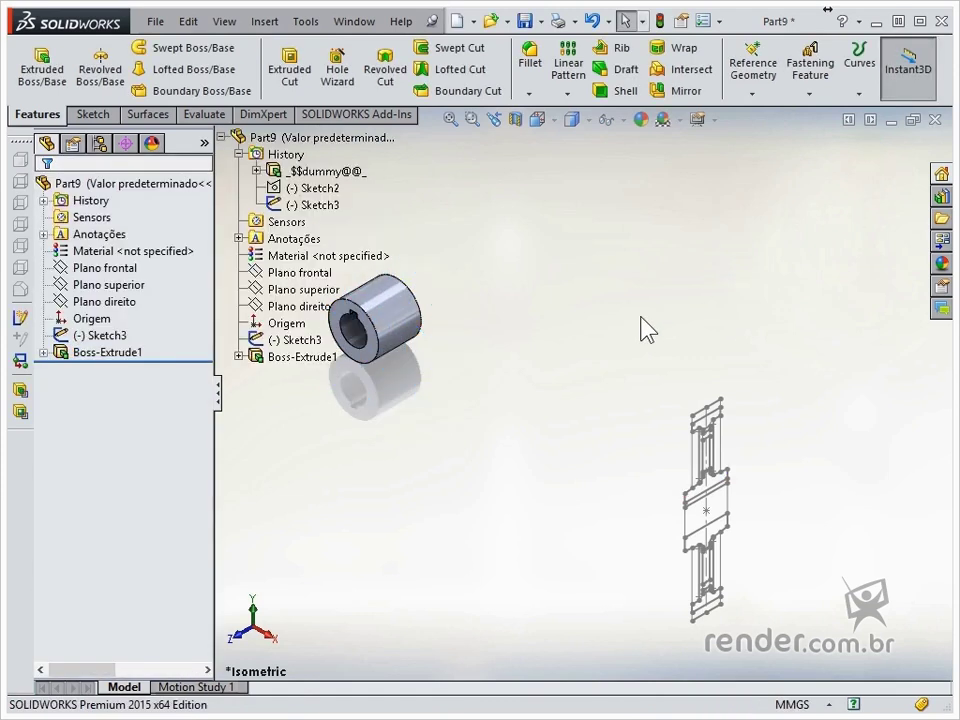
Start a new boss extrusion from Sketch2 using its toothed rim region.
{"action": "left_click", "coordinate": [43, 352]}
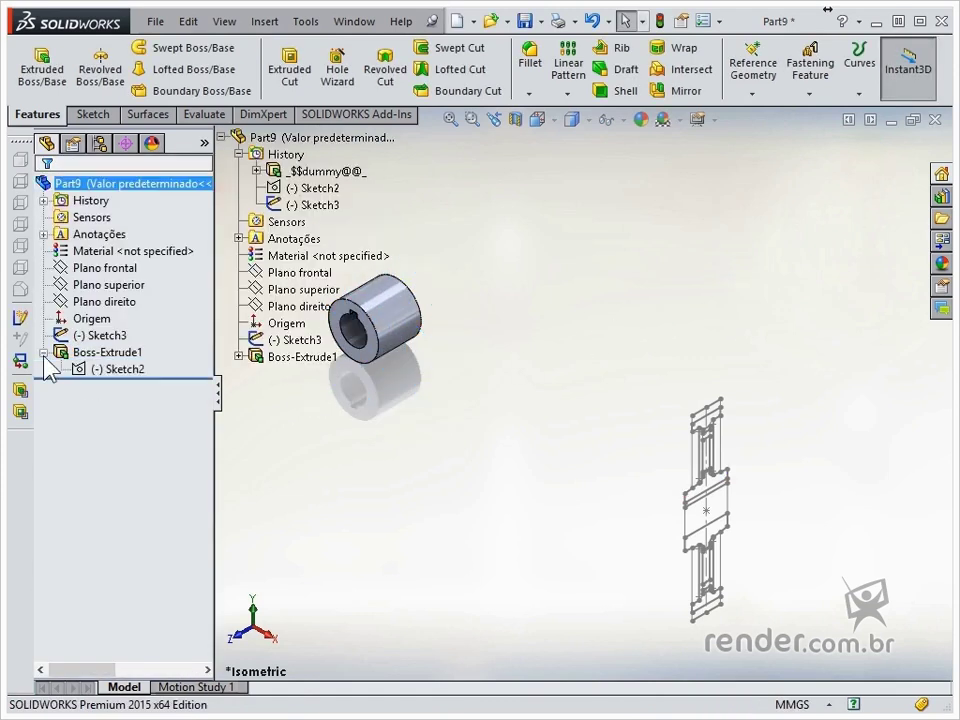
{"action": "left_click", "coordinate": [105, 369]}
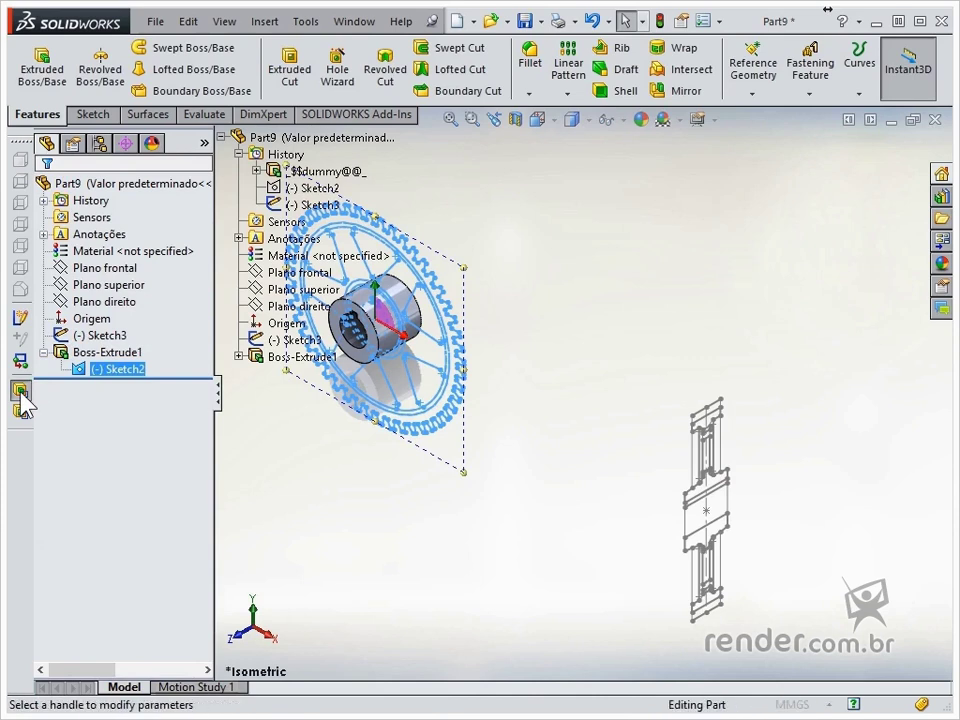
{"action": "left_click", "coordinate": [19, 389]}
{"action": "scroll", "coordinate": [456, 385], "scroll_direction": "down", "scroll_amount": 5}
{"action": "scroll", "coordinate": [514, 321], "scroll_direction": "down", "scroll_amount": 5}
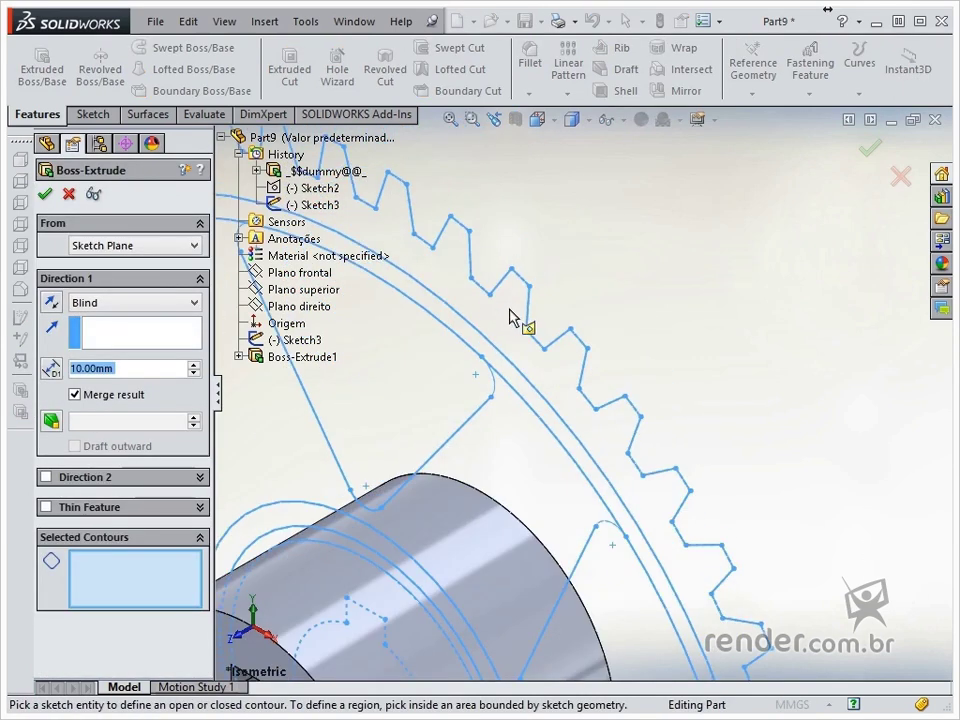
{"action": "left_click", "coordinate": [516, 321]}
Set both Direction 1 and Direction 2 to Up To Vertex.
{"action": "left_click", "coordinate": [135, 302]}
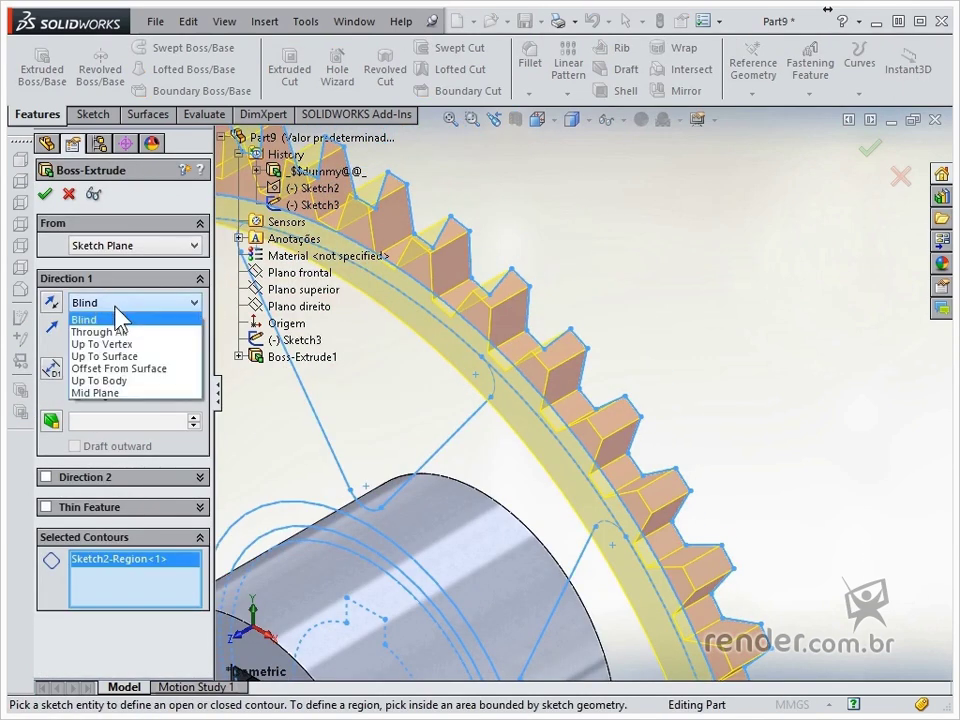
{"action": "left_click", "coordinate": [140, 357]}
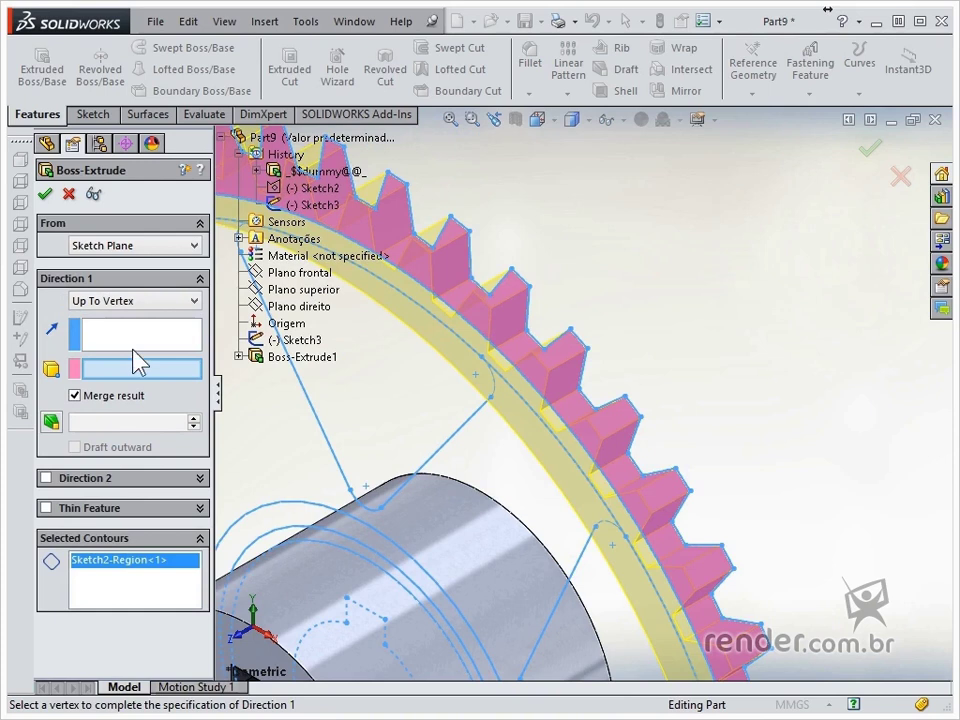
{"action": "left_click", "coordinate": [45, 478]}
{"action": "left_click", "coordinate": [90, 500]}
{"action": "left_click", "coordinate": [110, 549]}
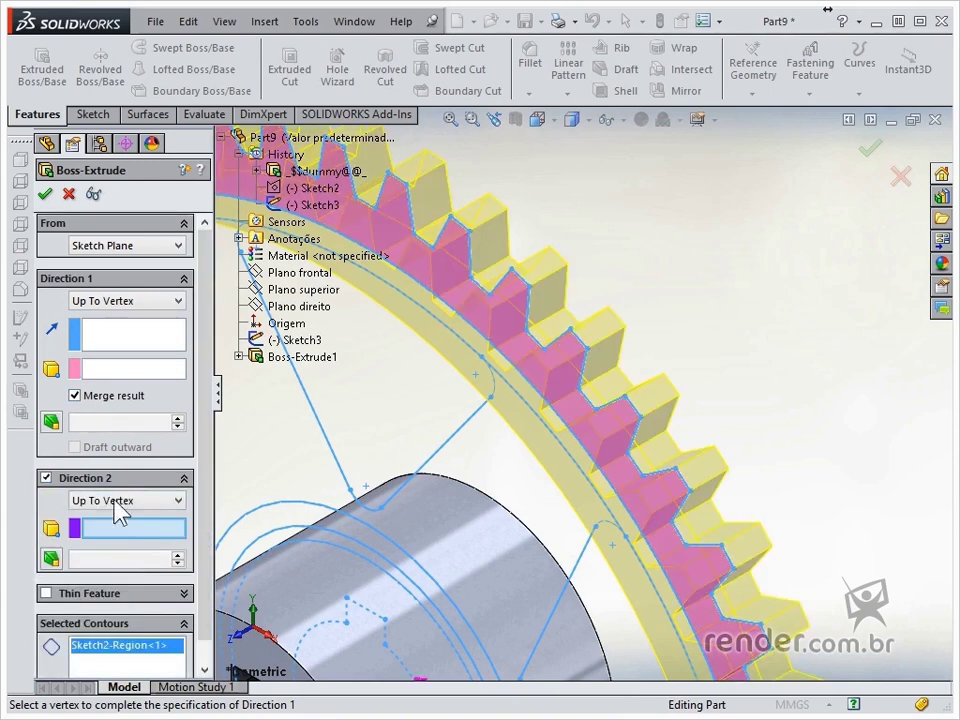
Limit the rim extrusion at Point53 and Point54 of Sketch3, creating Boss-Extrude2.
{"action": "scroll", "coordinate": [660, 510], "scroll_direction": "down", "scroll_amount": 5}
{"action": "scroll", "coordinate": [700, 540], "scroll_direction": "down", "scroll_amount": 2}
{"action": "scroll", "coordinate": [757, 545], "scroll_direction": "up", "scroll_amount": 3}
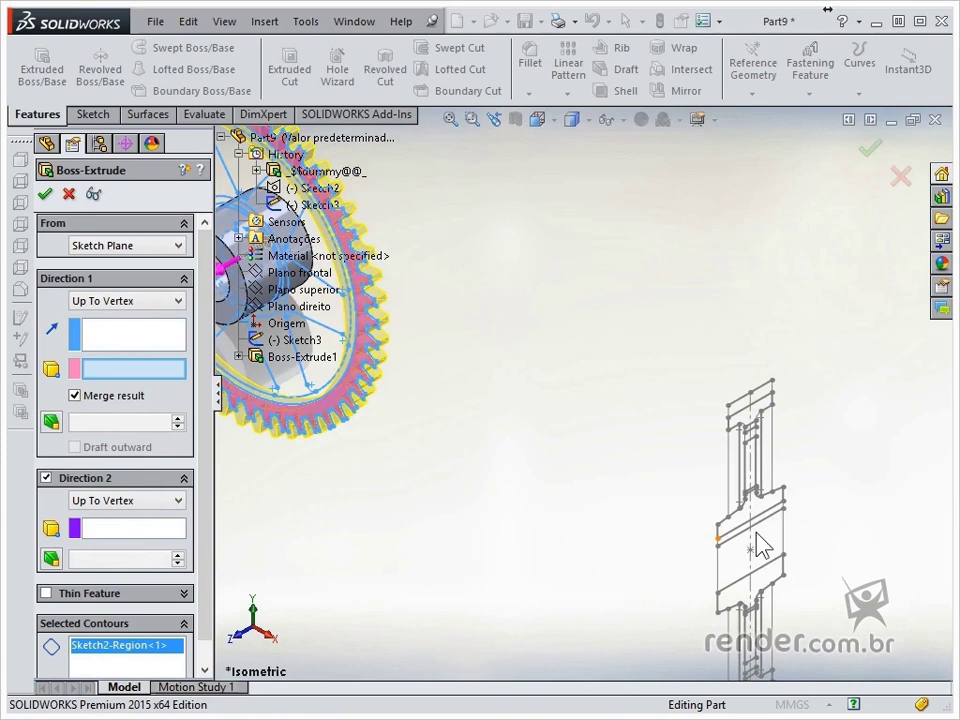
{"action": "left_click", "coordinate": [729, 408]}
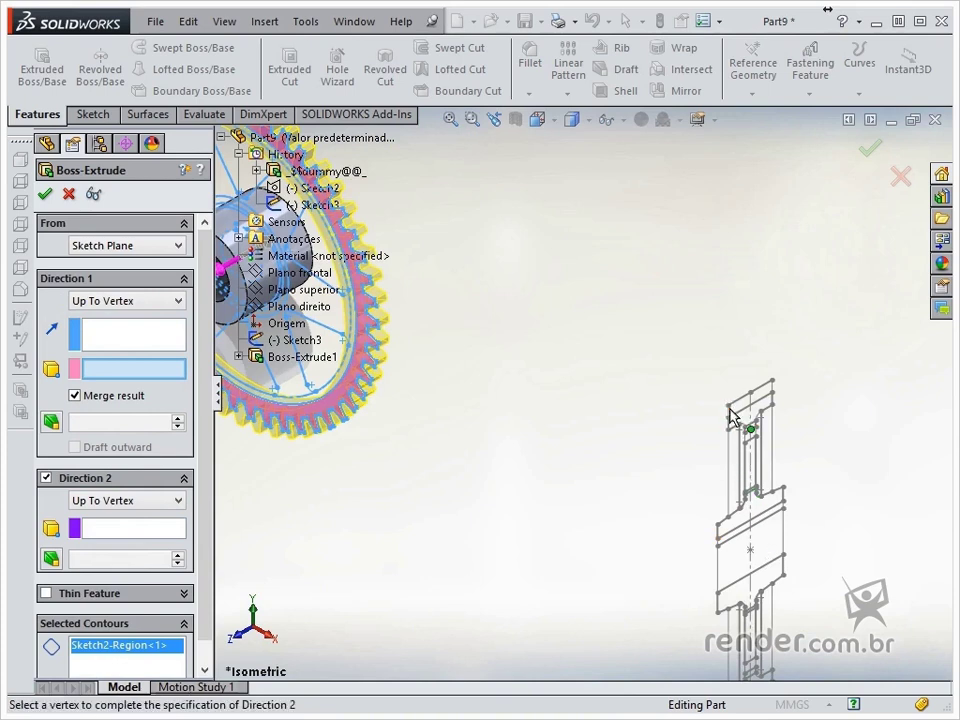
{"action": "left_click", "coordinate": [160, 529]}
{"action": "left_click", "coordinate": [772, 381]}
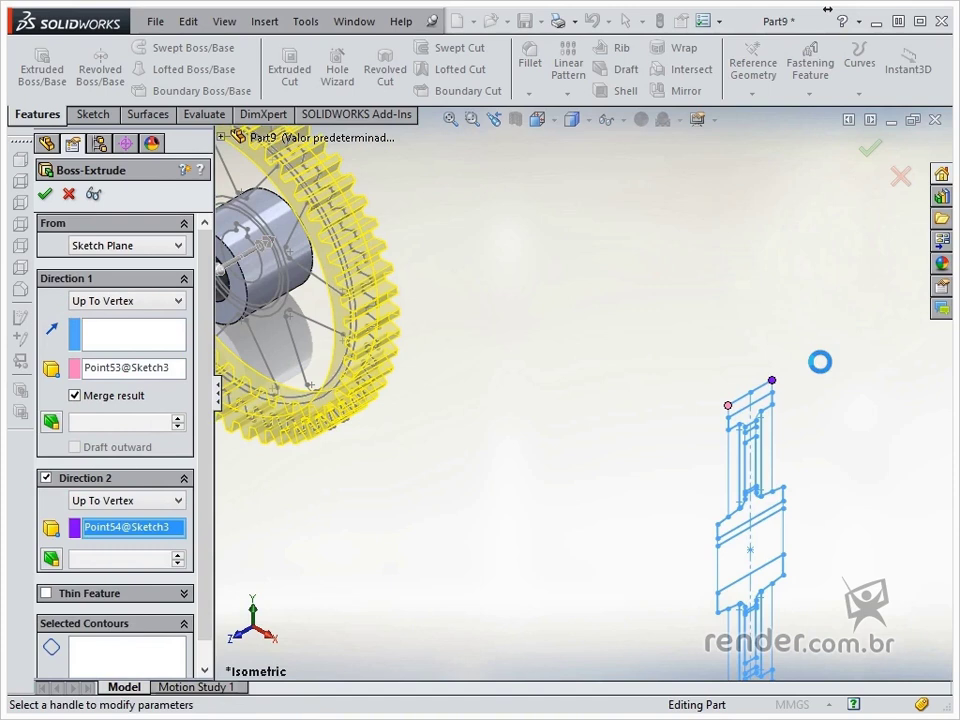
{"action": "left_click", "coordinate": [870, 150]}
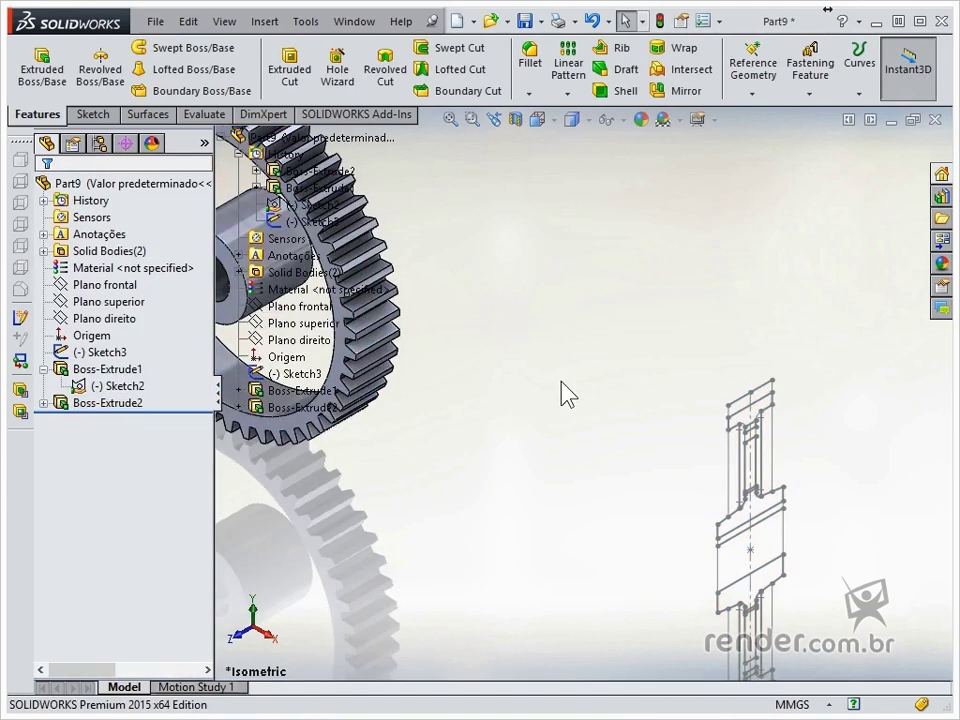
Start a Sketch2 extrusion with the spoke, outer ring and inner hub ring regions selected.
{"action": "key", "text": "f"}
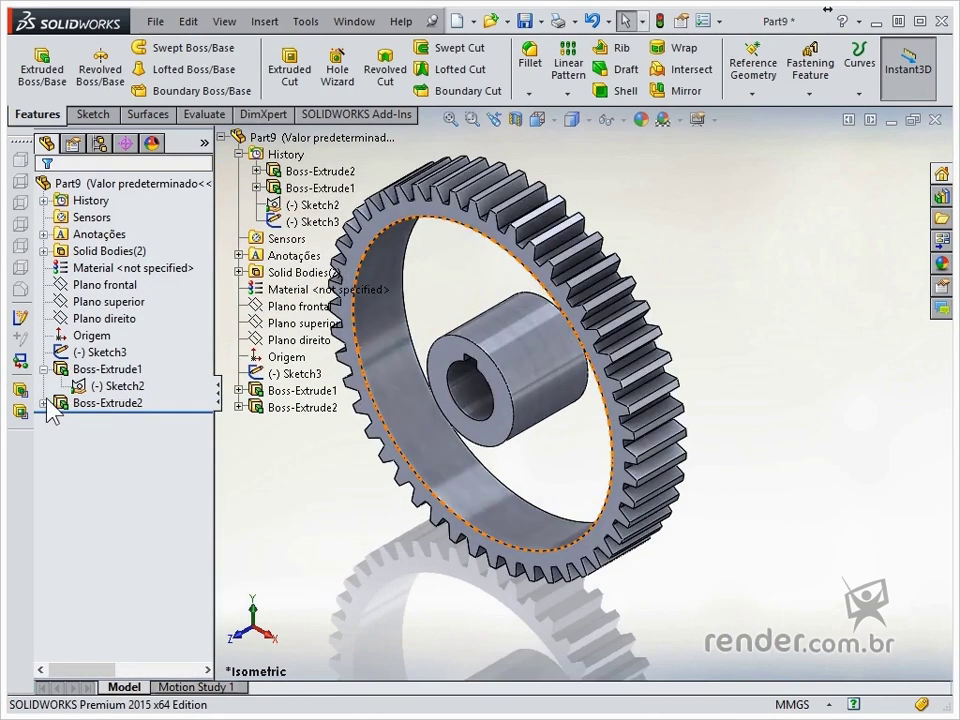
{"action": "left_click", "coordinate": [44, 403]}
{"action": "left_click", "coordinate": [112, 420]}
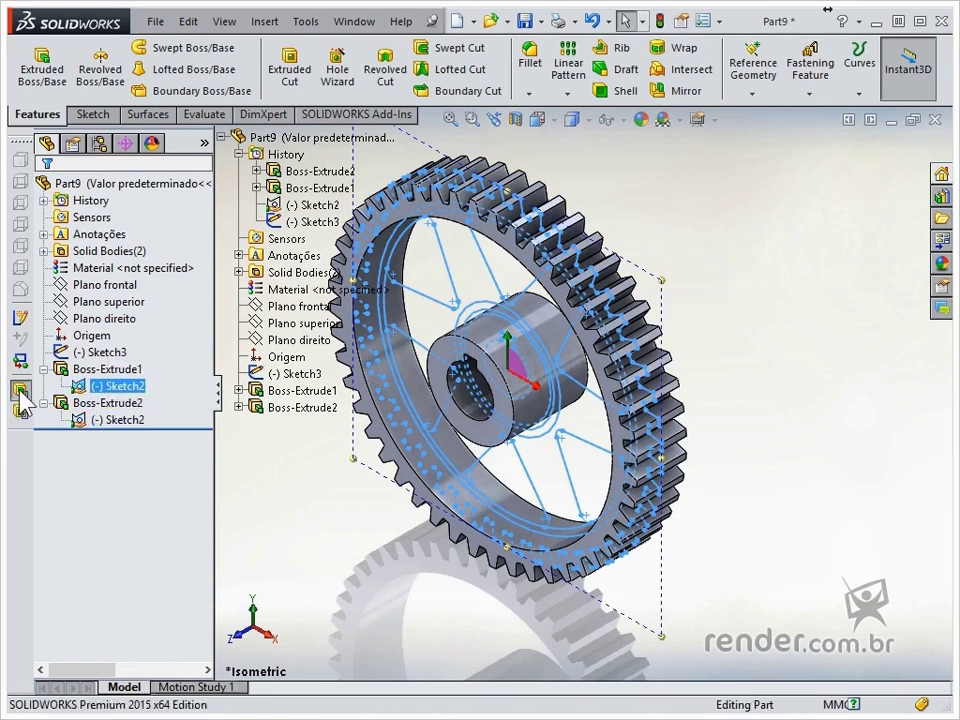
{"action": "left_click", "coordinate": [20, 390]}
{"action": "key", "text": "ctrl+8"}
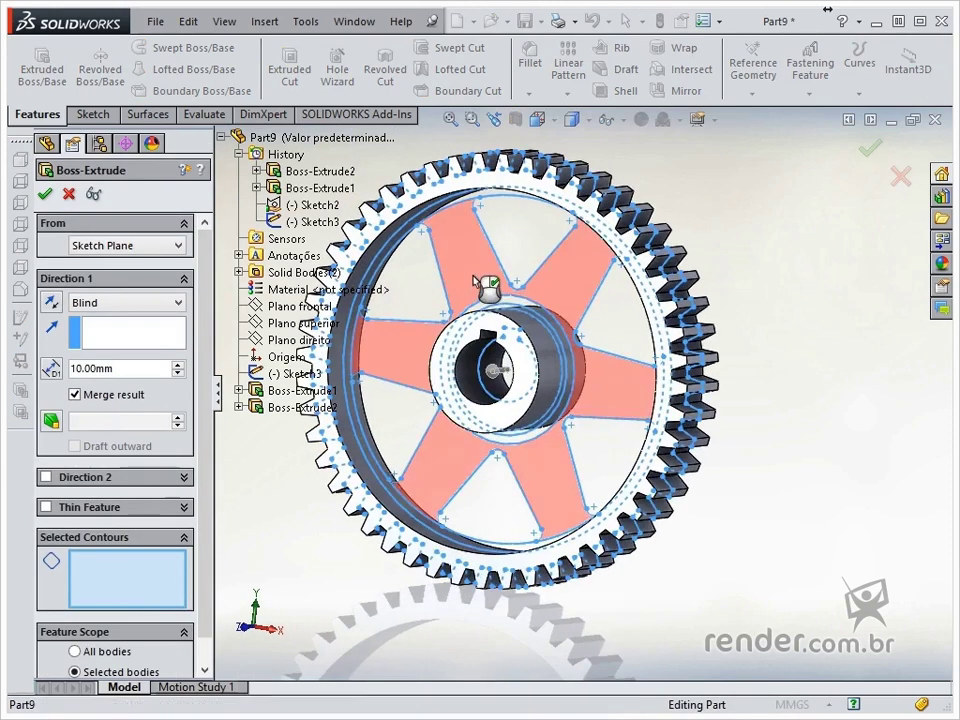
{"action": "left_click", "coordinate": [510, 260]}
{"action": "scroll", "coordinate": [470, 255], "scroll_direction": "down", "scroll_amount": 5}
{"action": "left_click", "coordinate": [467, 250]}
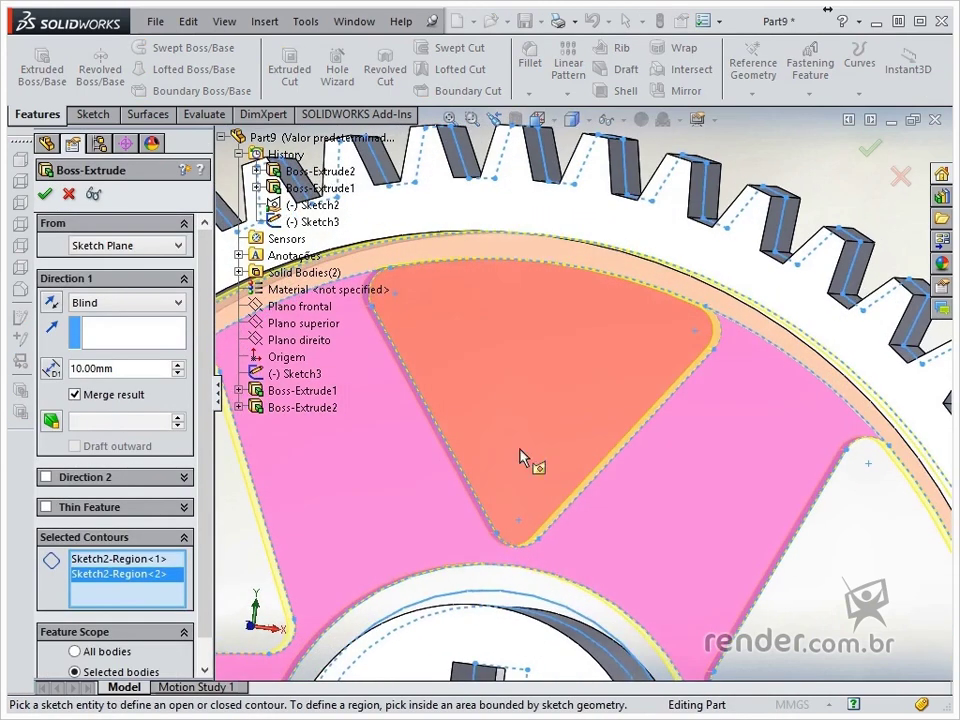
{"action": "left_click", "coordinate": [515, 600]}
{"action": "left_click", "coordinate": [515, 610]}
{"action": "scroll", "coordinate": [560, 600], "scroll_direction": "up", "scroll_amount": 3}
{"action": "scroll", "coordinate": [580, 600], "scroll_direction": "up", "scroll_amount": 3}
End Direction 1 Up To Vertex at Point46@Sketch3.
{"action": "mouse_move", "coordinate": [680, 546]}
{"action": "middle_mouse_down"}
{"action": "mouse_move", "coordinate": [606, 574]}
{"action": "mouse_move", "coordinate": [790, 470]}
{"action": "middle_mouse_up"}
{"action": "scroll", "coordinate": [790, 470], "scroll_direction": "down", "scroll_amount": 2}
{"action": "left_click", "coordinate": [125, 302]}
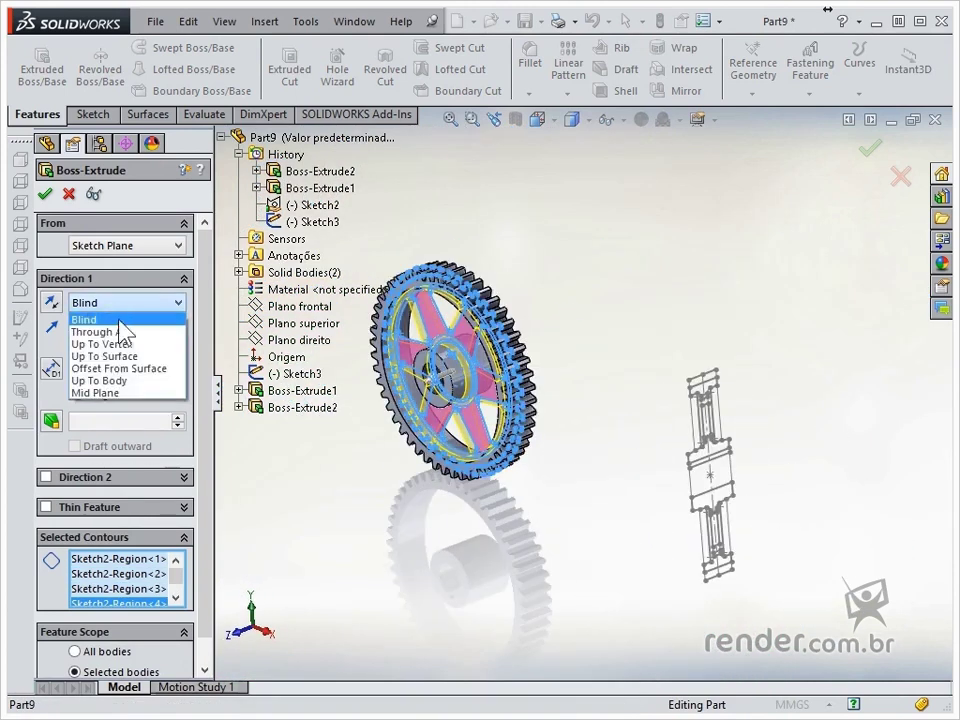
{"action": "left_click", "coordinate": [118, 343]}
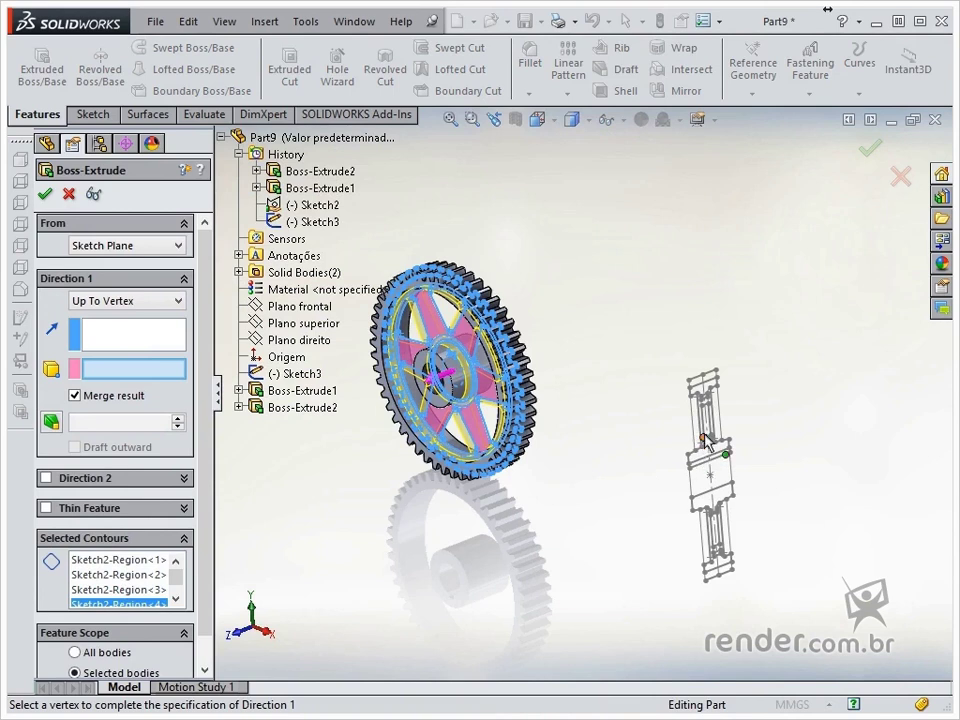
{"action": "scroll", "coordinate": [690, 455], "scroll_direction": "down", "scroll_amount": 3}
{"action": "scroll", "coordinate": [640, 444], "scroll_direction": "down", "scroll_amount": 2}
{"action": "left_click", "coordinate": [608, 429]}
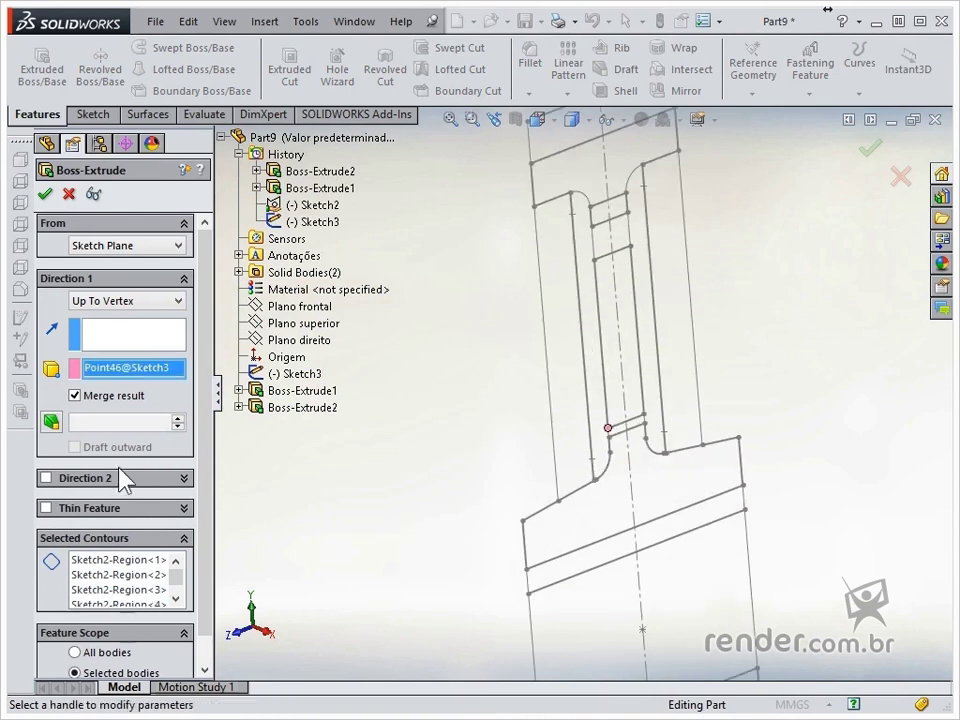
Add Direction 2 Up To Vertex Point47@Sketch3 and confirm Boss-Extrude3.
{"action": "left_click", "coordinate": [45, 478]}
{"action": "left_click", "coordinate": [105, 498]}
{"action": "left_click", "coordinate": [108, 527]}
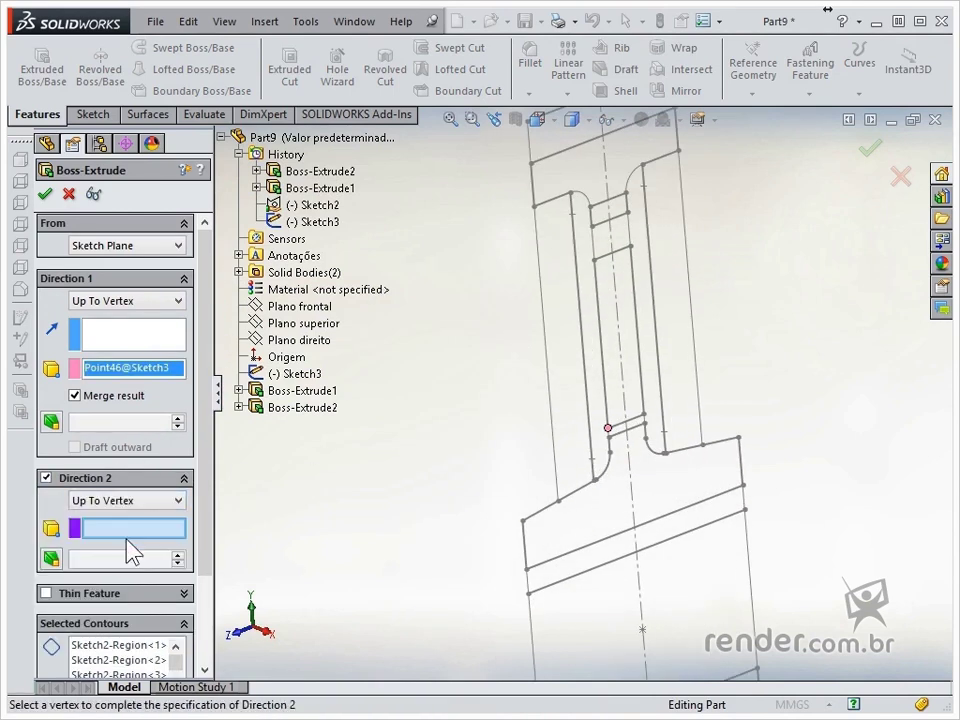
{"action": "left_click", "coordinate": [644, 424]}
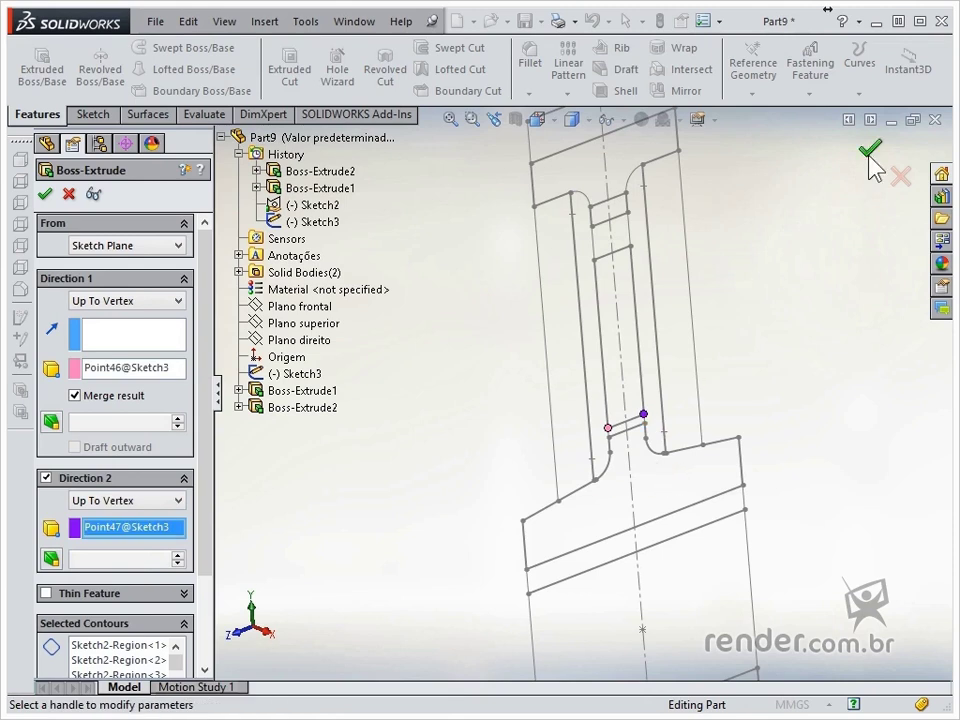
{"action": "left_click", "coordinate": [870, 148]}
{"action": "key", "text": "f"}
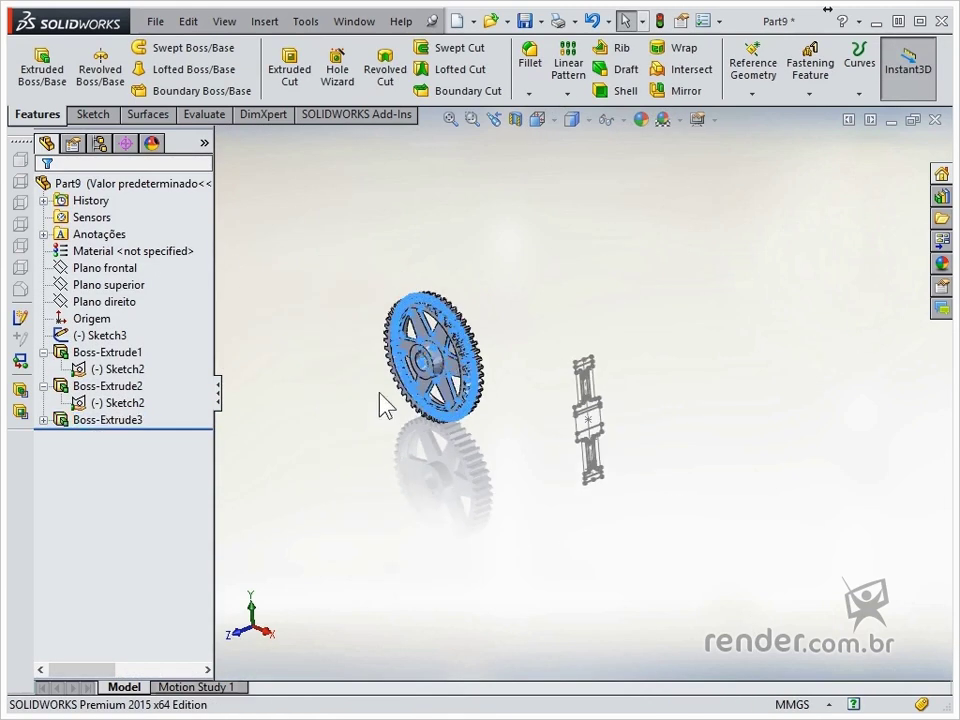
Hide the Sketch3 side profile and view the gear isometrically.
{"action": "scroll", "coordinate": [420, 395], "scroll_direction": "down", "scroll_amount": 2}
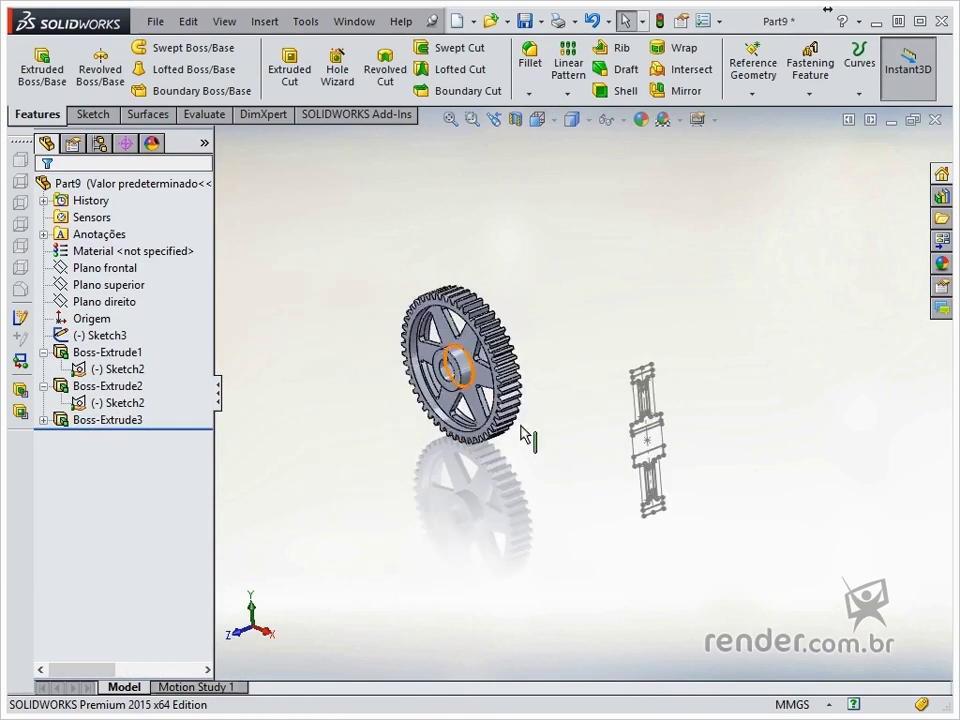
{"action": "scroll", "coordinate": [420, 395], "scroll_direction": "down", "scroll_amount": 2}
{"action": "scroll", "coordinate": [420, 395], "scroll_direction": "down", "scroll_amount": 2}
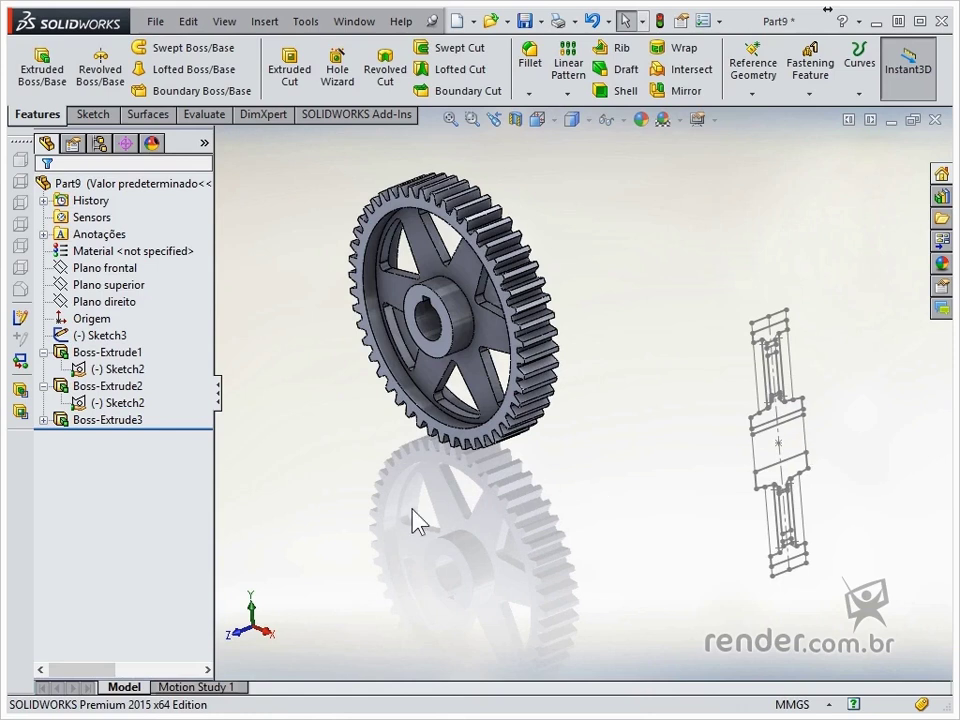
{"action": "left_click", "coordinate": [118, 335]}
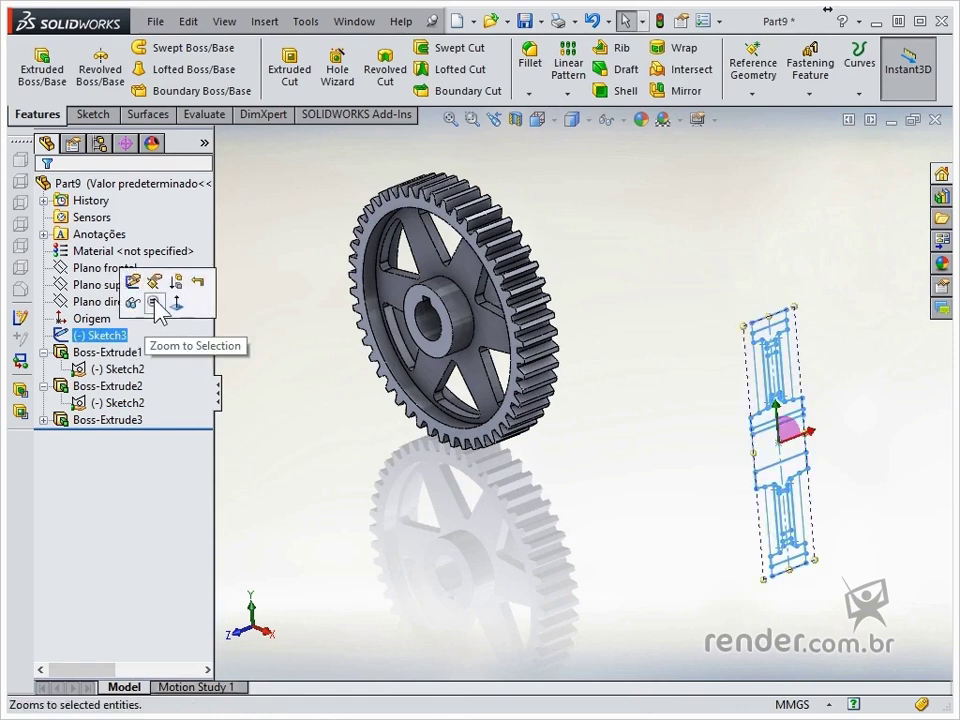
{"action": "left_click", "coordinate": [132, 302]}
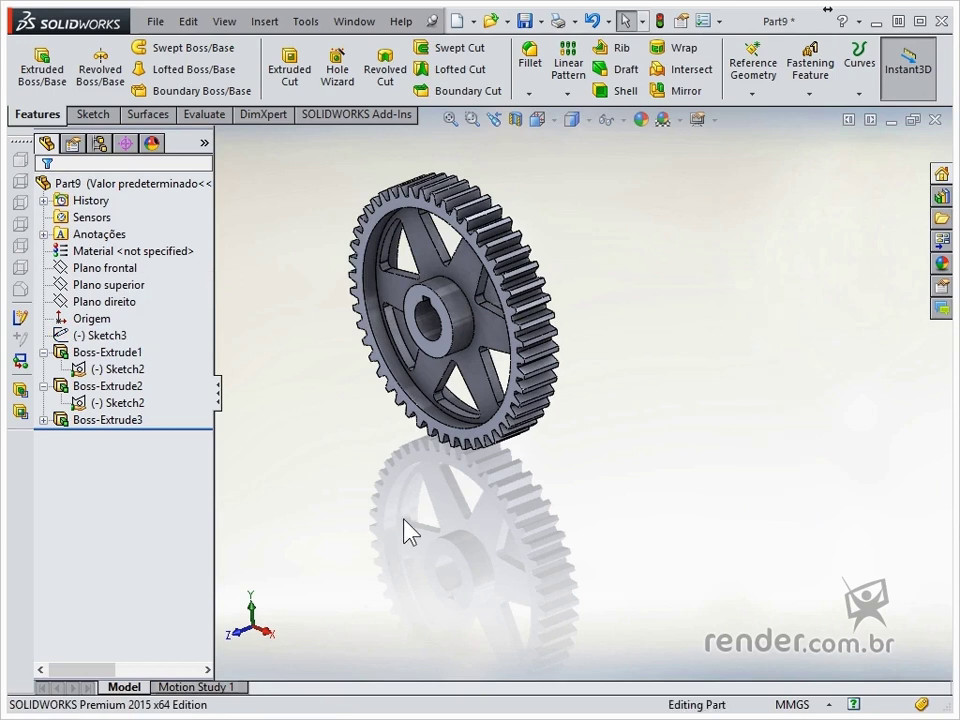
{"action": "key", "text": "ctrl+7"}
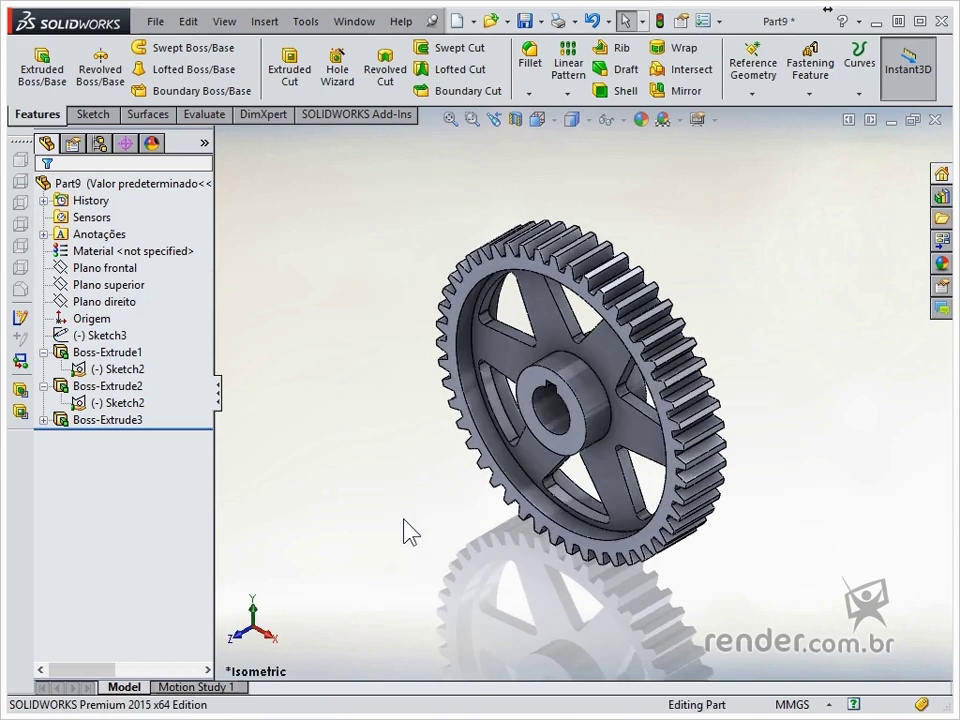
Fillet the rim edge and the hub's base edge with a 5 mm radius.
{"action": "left_click", "coordinate": [530, 72]}
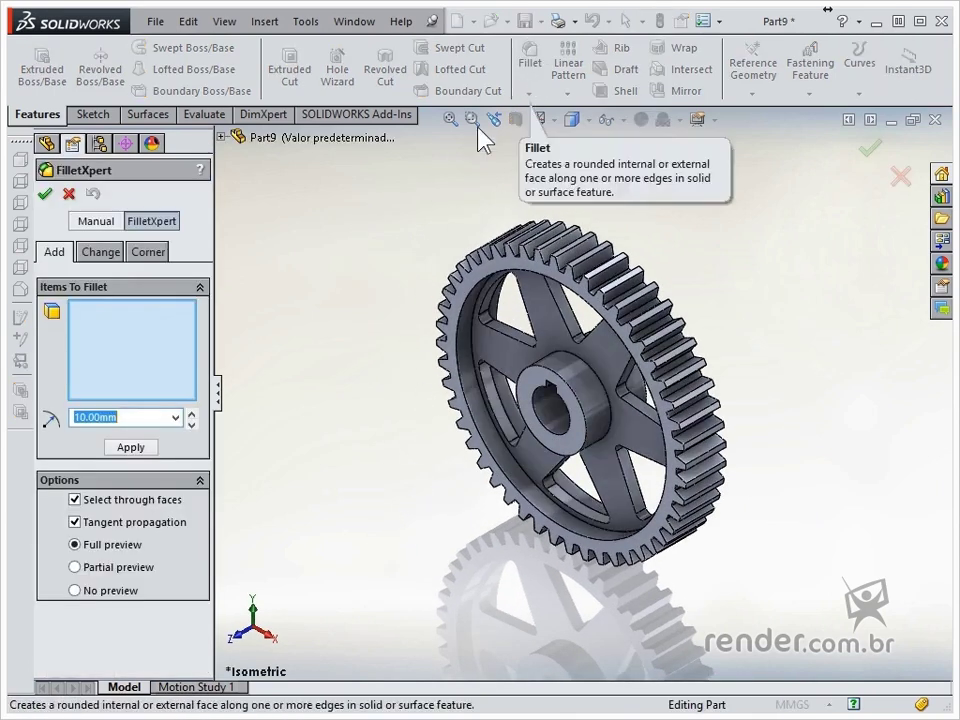
{"action": "type", "text": "5"}
{"action": "scroll", "coordinate": [427, 404], "scroll_direction": "down", "scroll_amount": 3}
{"action": "scroll", "coordinate": [490, 411], "scroll_direction": "down", "scroll_amount": 1}
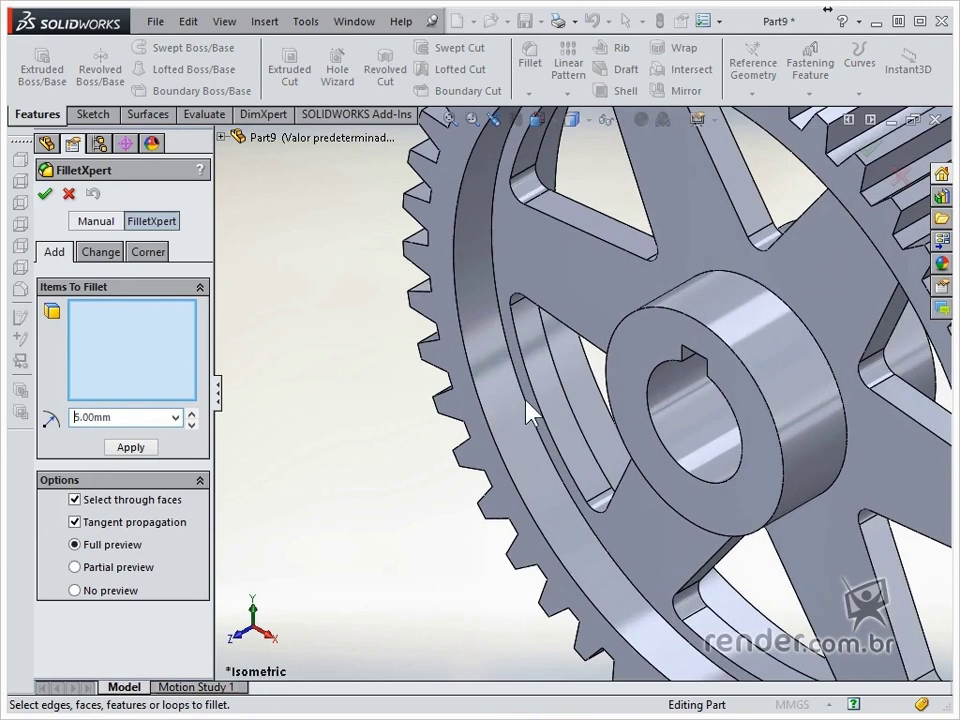
{"action": "left_click", "coordinate": [528, 410]}
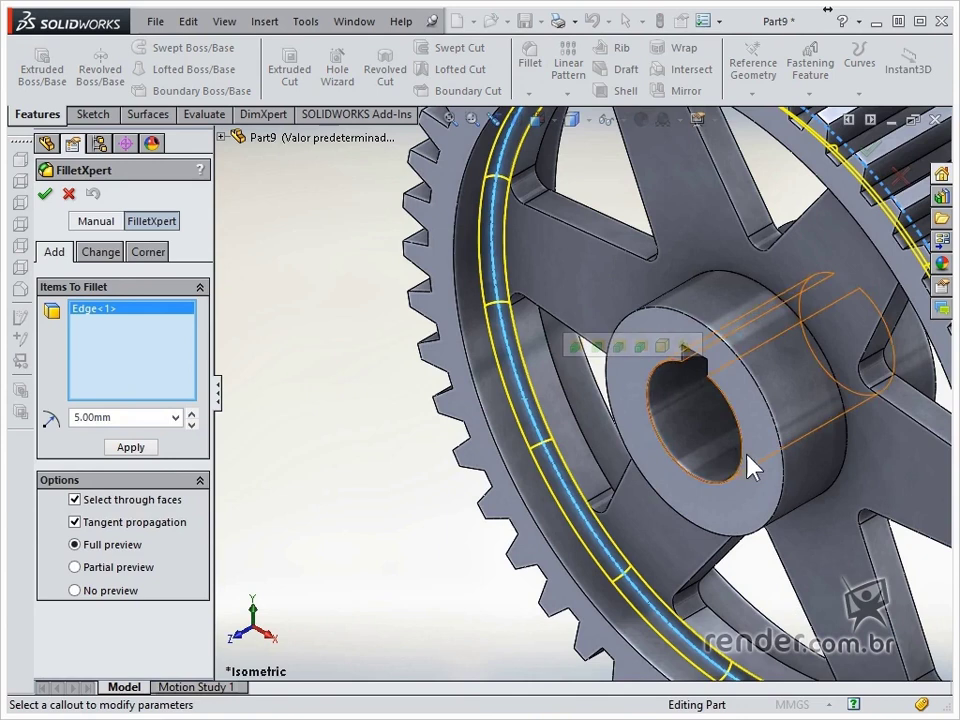
{"action": "left_click", "coordinate": [851, 462]}
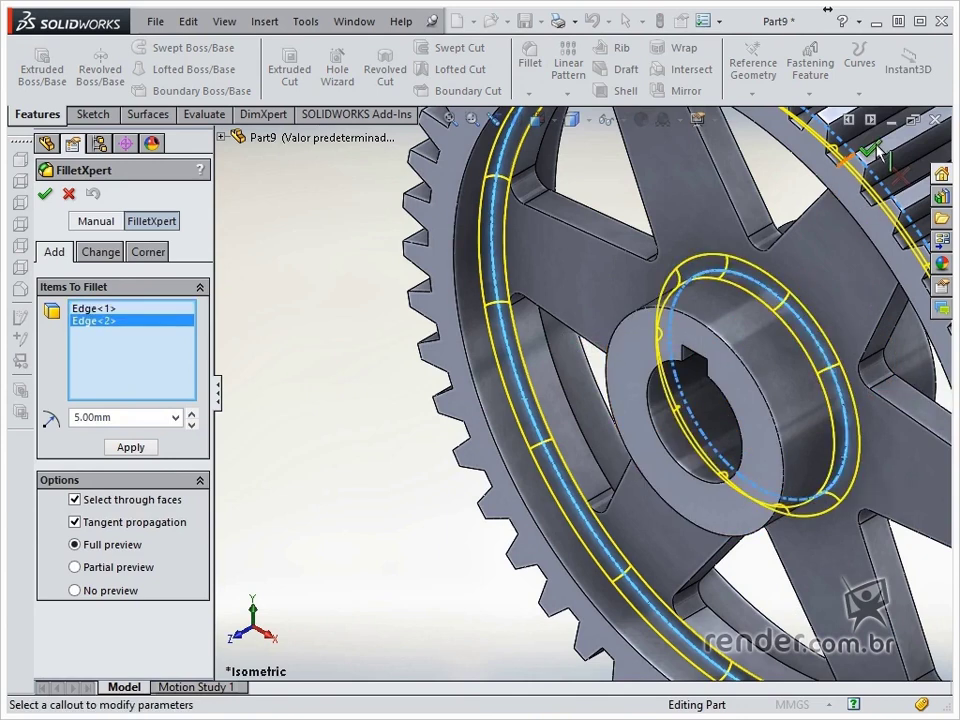
{"action": "key", "text": "Return"}
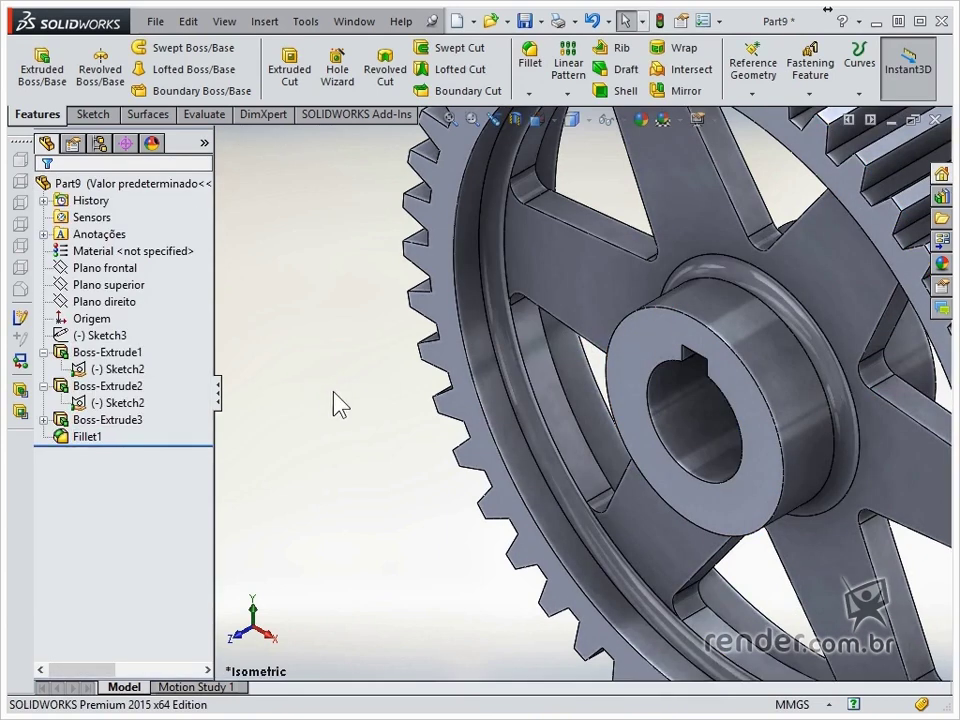
{"action": "key", "text": "f"}
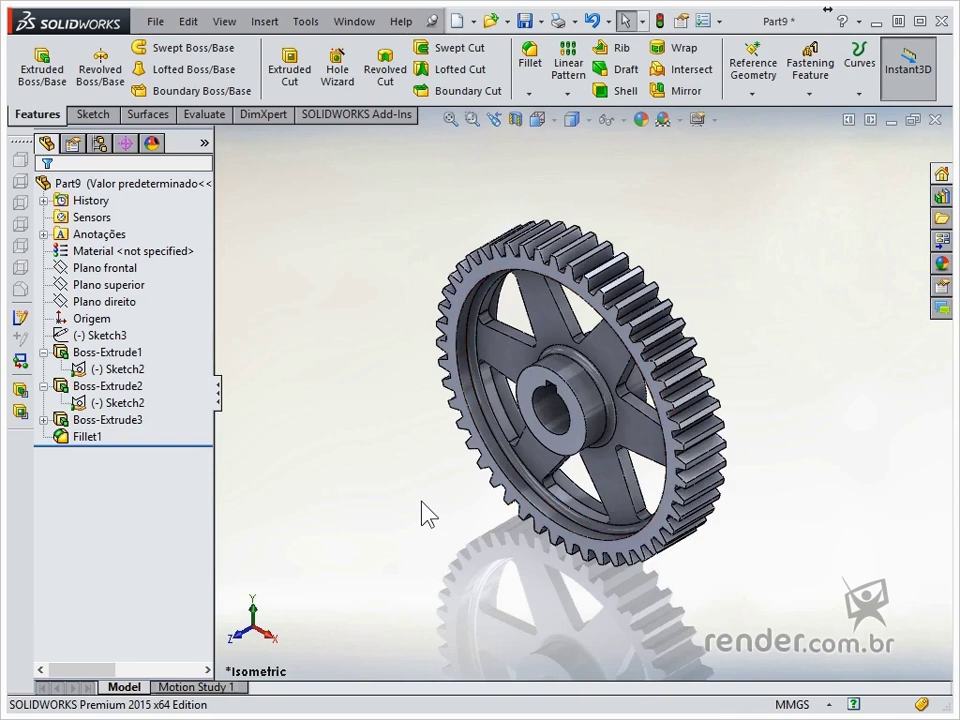